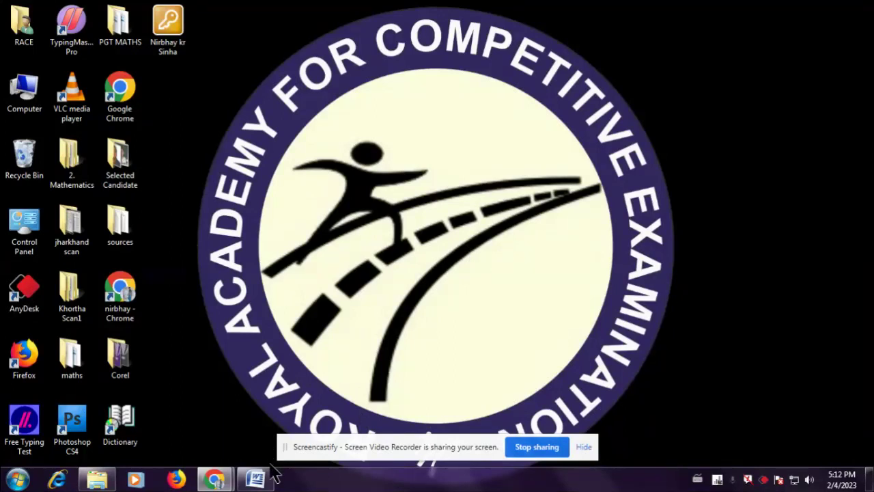
Restore the word online document and type RACE IAS enlarged to 36 pt
mouse_move(273, 477)
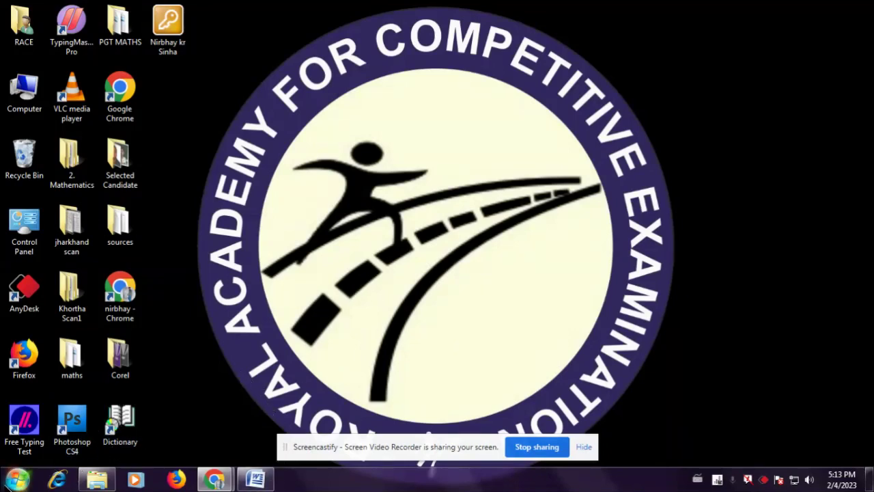
click(255, 479)
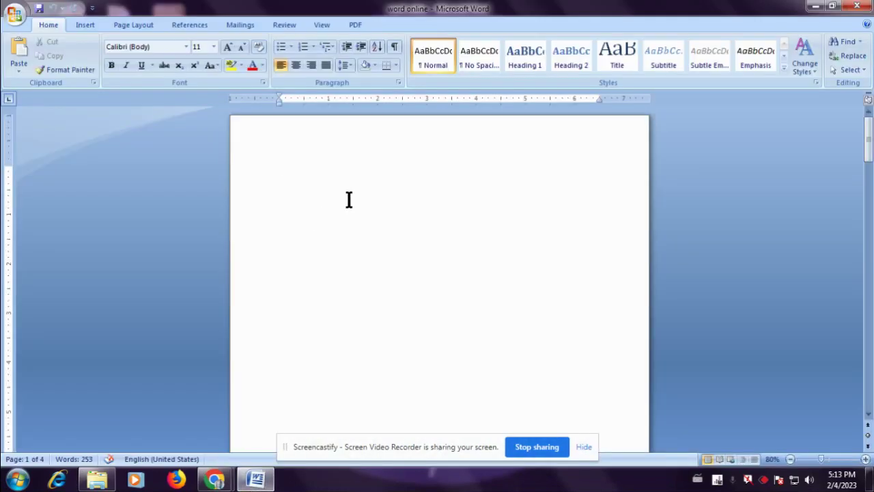
click(302, 164)
text(RACE )
text(IAS)
key(shift+Home)
key(ctrl+bracketright)
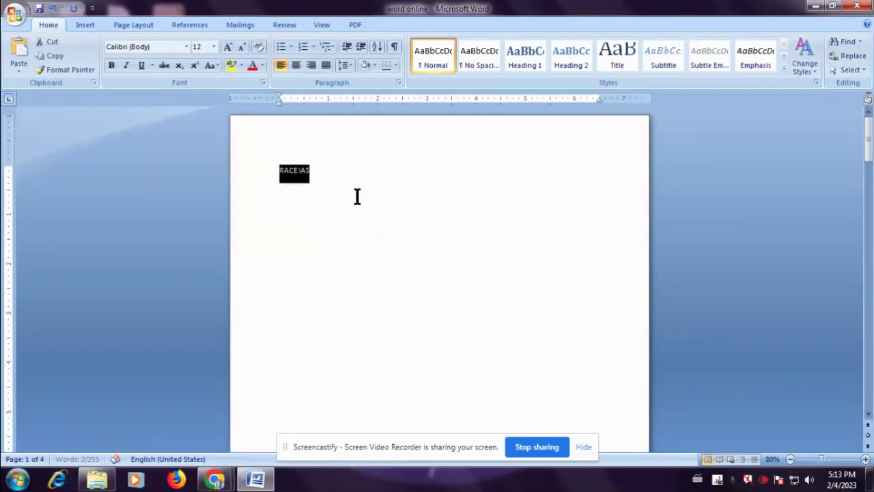
key(ctrl+bracketright)
key(ctrl+bracketright)
key(ctrl+bracketright)
key(ctrl+bracketright)
key(ctrl+bracketright)
key(ctrl+bracketright)
key(ctrl+bracketright)
key(ctrl+bracketright)
key(ctrl+bracketright)
key(ctrl+bracketright)
key(ctrl+bracketright)
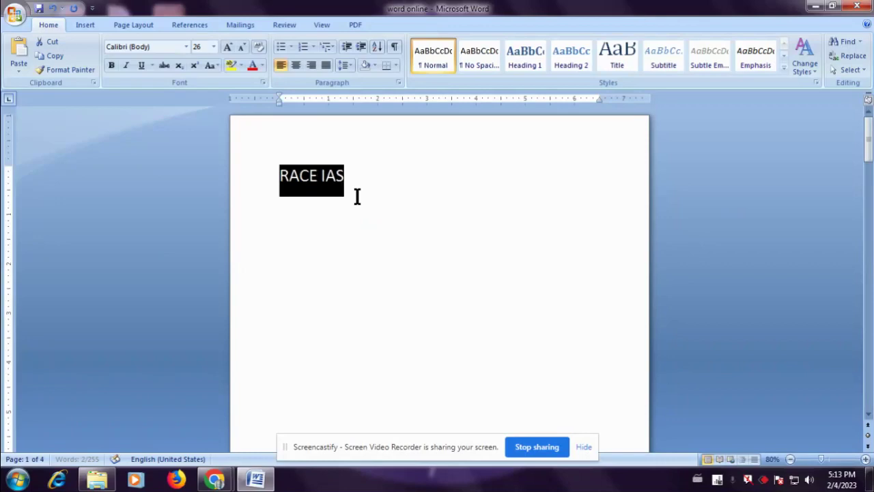
key(ctrl+shift+period)
key(ctrl+shift+period)
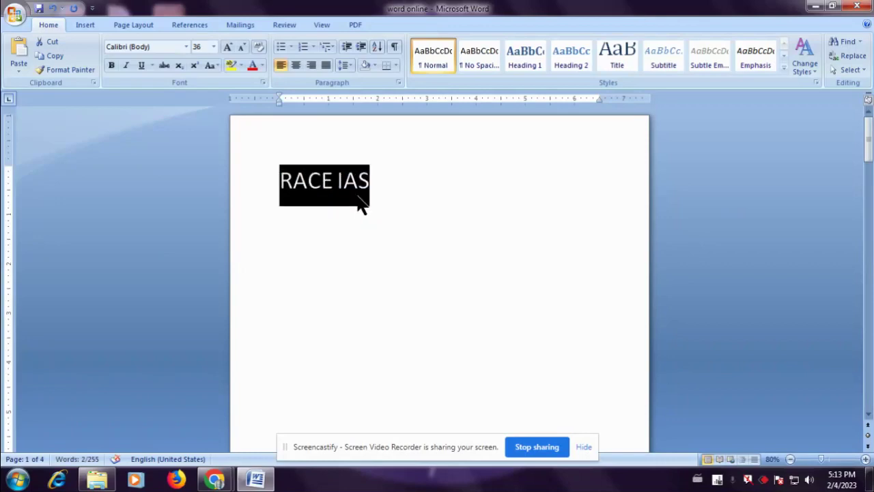
Select the whole RACE IAS line and delete it, leaving the page blank
click(386, 192)
drag(372, 183, 295, 166)
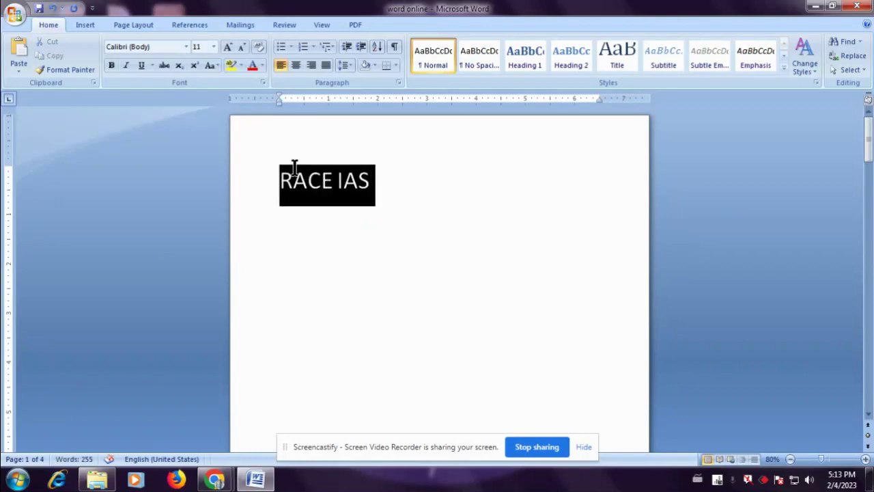
click(397, 189)
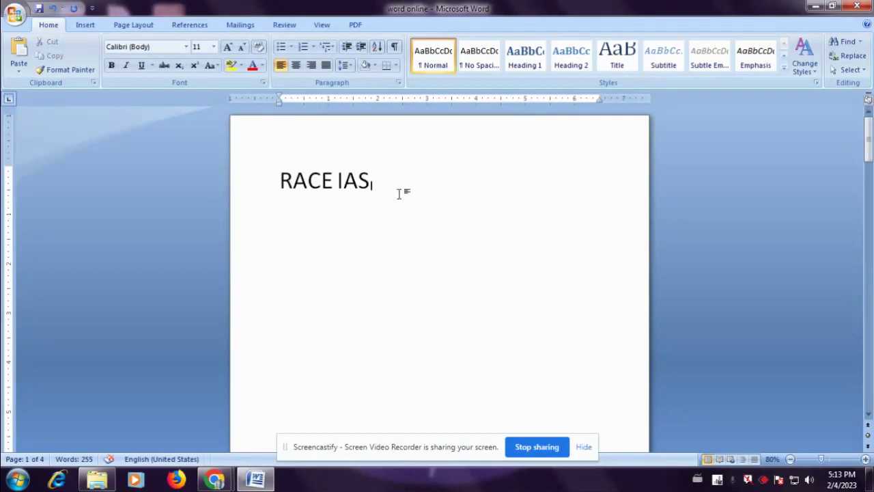
triple_click(399, 194)
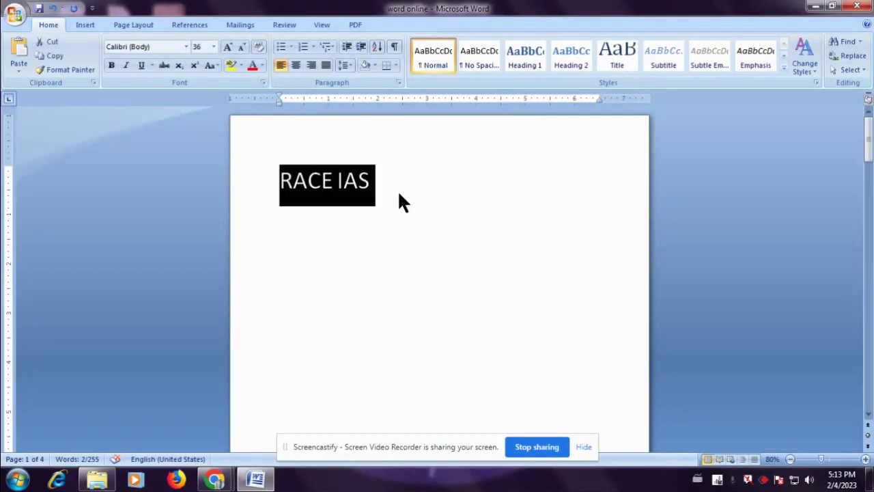
key(Delete)
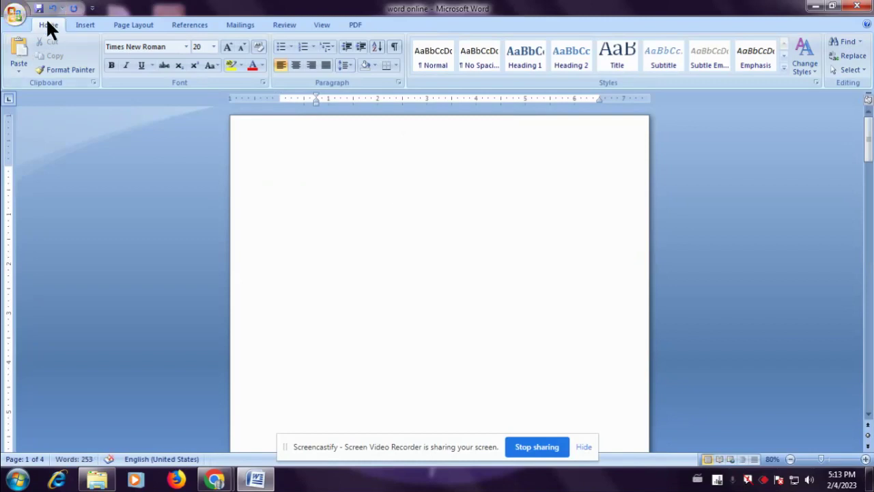
click(50, 26)
click(49, 27)
click(87, 26)
click(132, 23)
click(187, 26)
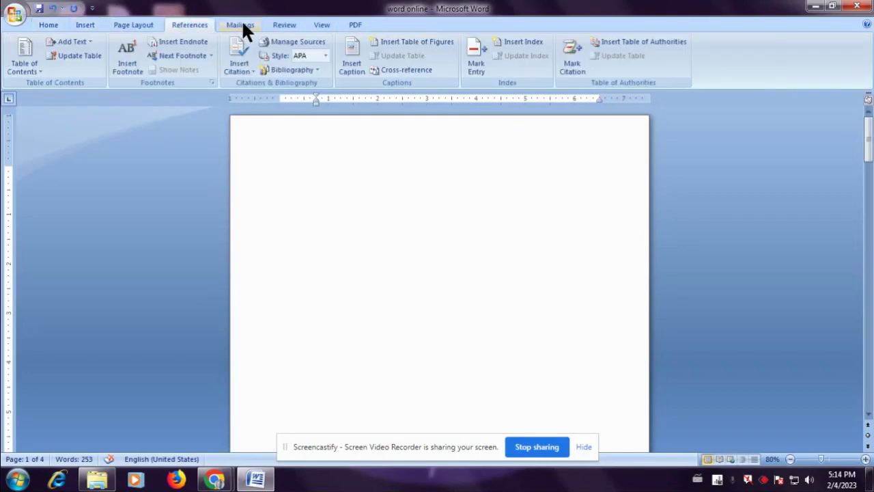
click(242, 21)
click(277, 24)
click(51, 29)
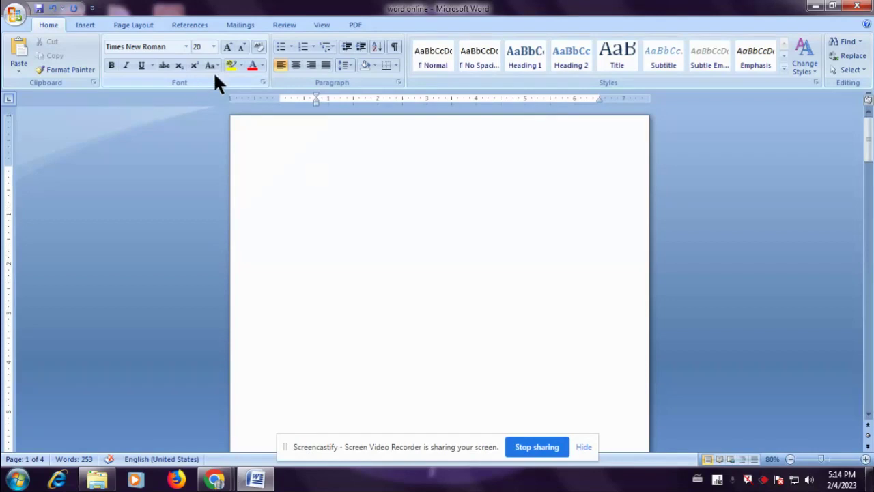
Apply Clear Formatting so the empty line reverts to Normal, Calibri (Body) 11
click(257, 46)
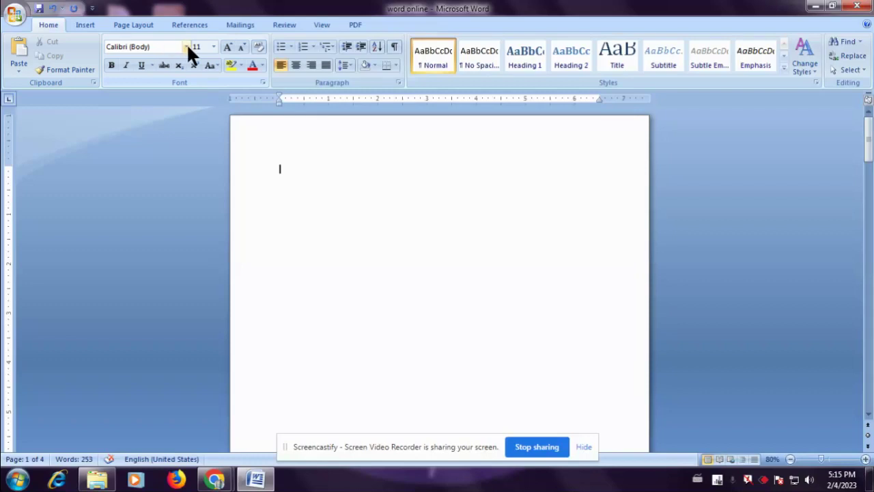
Browse the Font name list down to its end, then dismiss it back to the blank page
click(186, 47)
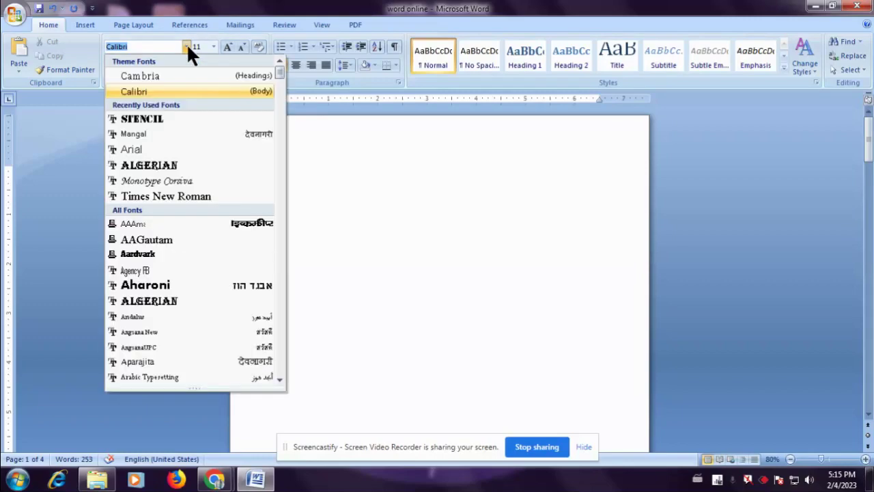
scroll(187, 205, down, 2)
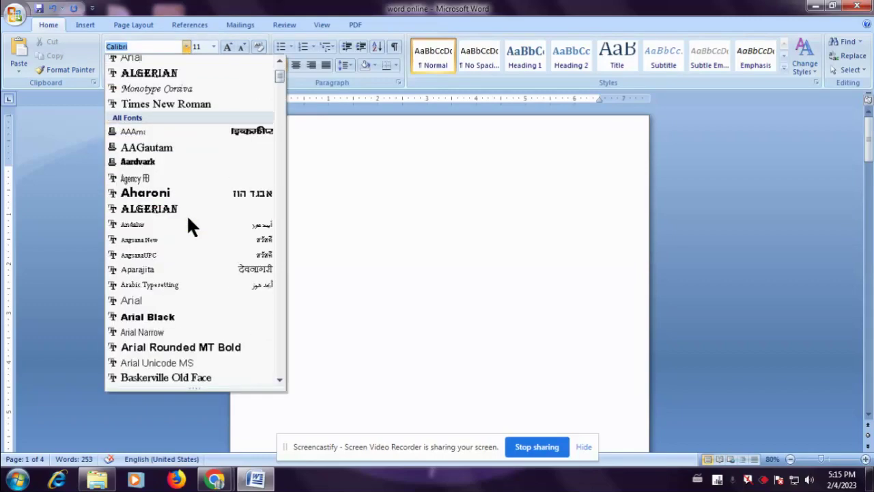
scroll(187, 215, down, 2)
scroll(187, 214, down, 4)
scroll(189, 222, down, 2)
scroll(190, 223, down, 4)
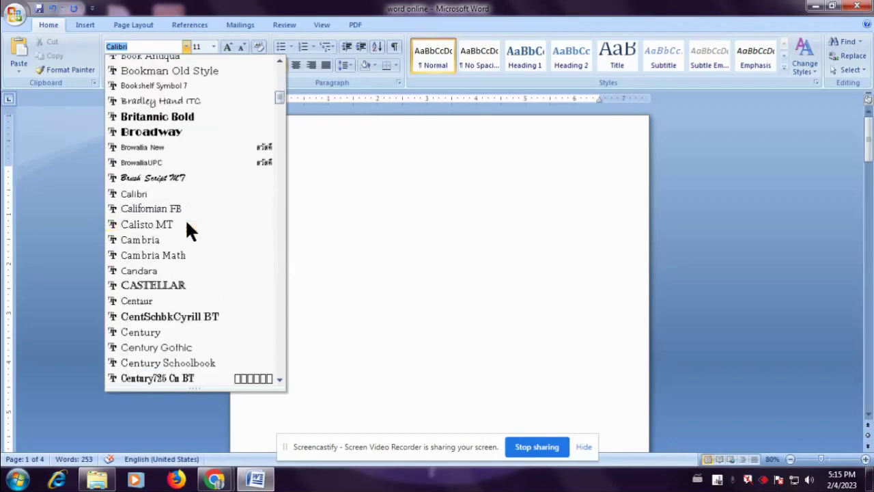
scroll(189, 226, down, 3)
scroll(189, 228, down, 1)
scroll(186, 226, down, 1)
scroll(187, 229, down, 6)
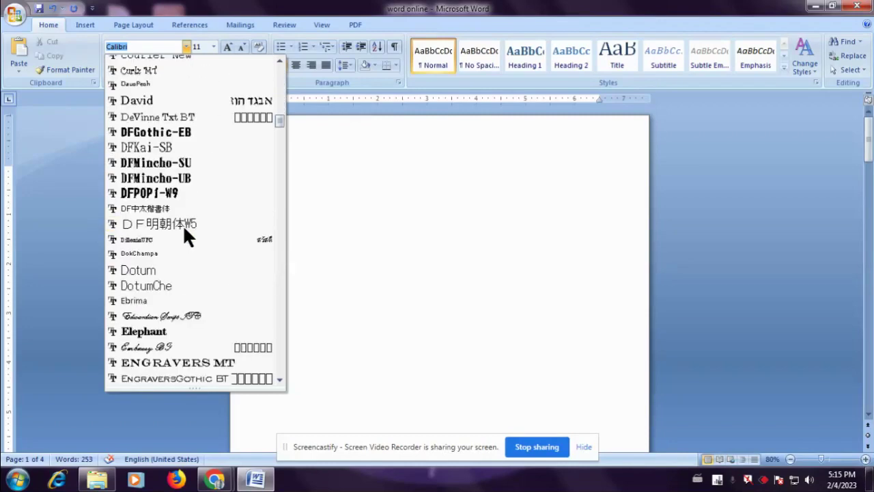
scroll(187, 228, down, 4)
scroll(177, 242, down, 8)
scroll(176, 250, down, 8)
scroll(176, 250, down, 6)
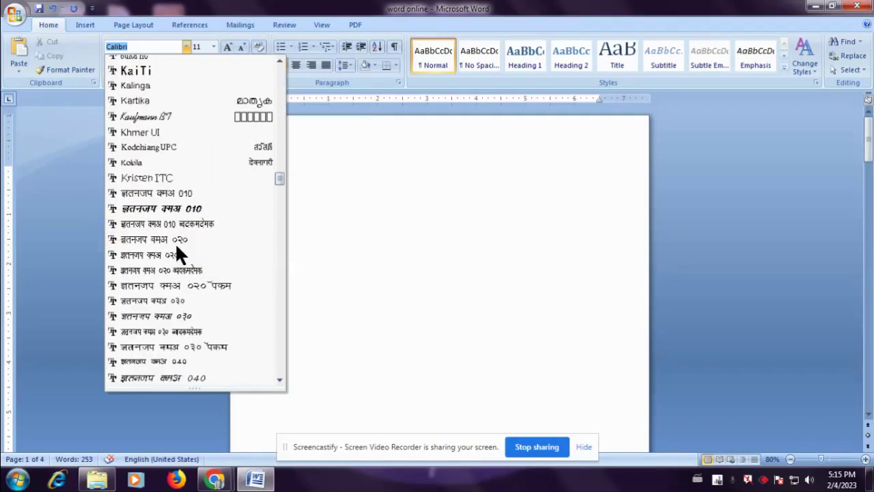
scroll(176, 250, down, 6)
scroll(176, 250, down, 5)
scroll(176, 250, down, 3)
scroll(176, 249, down, 4)
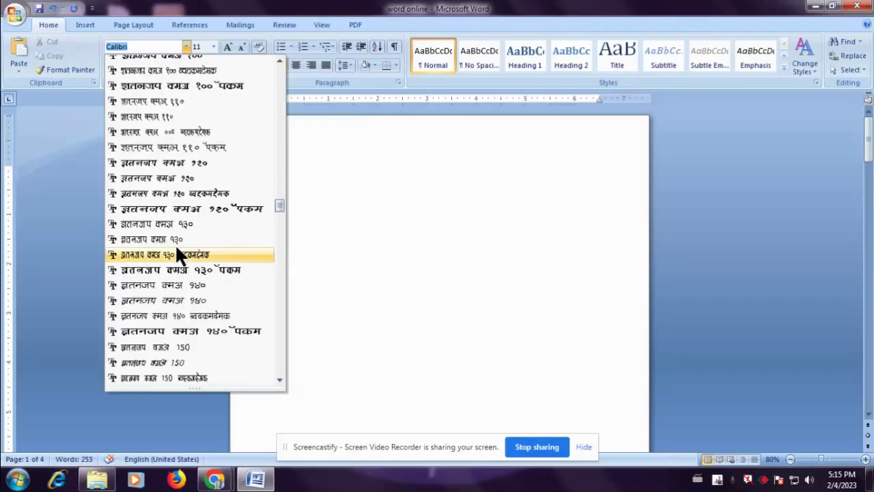
scroll(176, 250, down, 4)
scroll(176, 250, down, 5)
scroll(174, 250, down, 5)
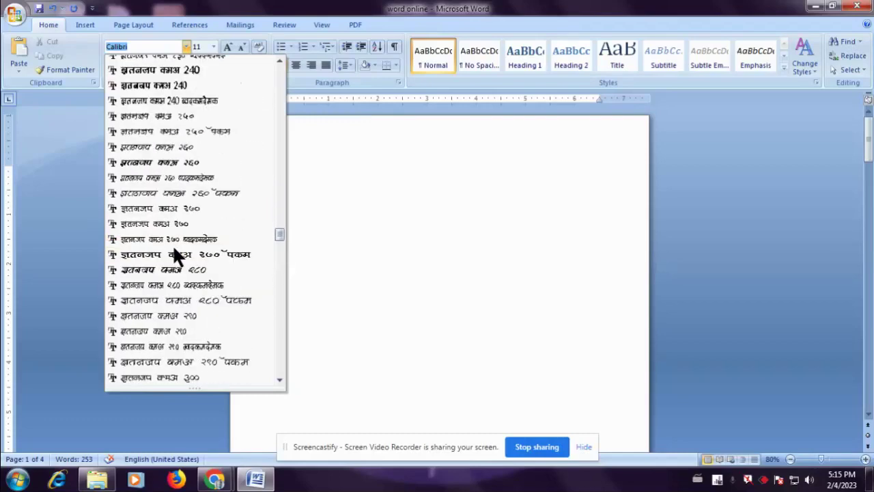
scroll(174, 252, down, 5)
scroll(174, 254, down, 5)
scroll(173, 261, down, 5)
scroll(172, 268, down, 10)
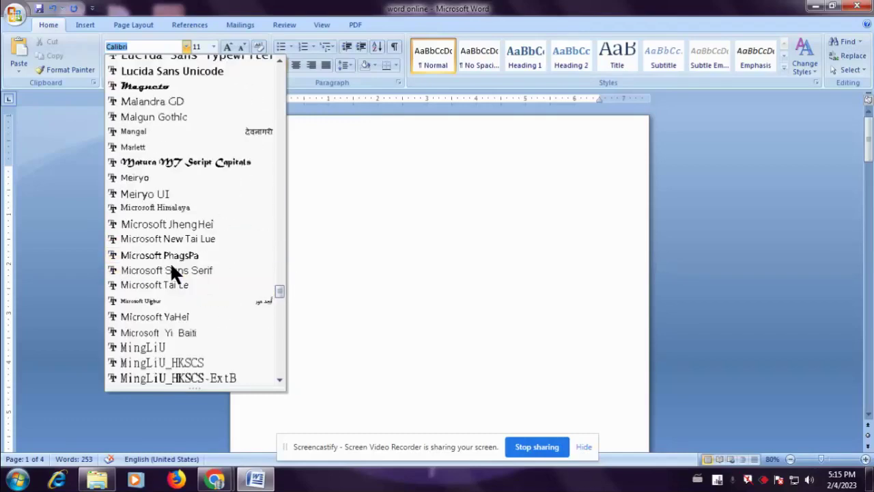
scroll(172, 267, down, 5)
scroll(171, 268, up, 5)
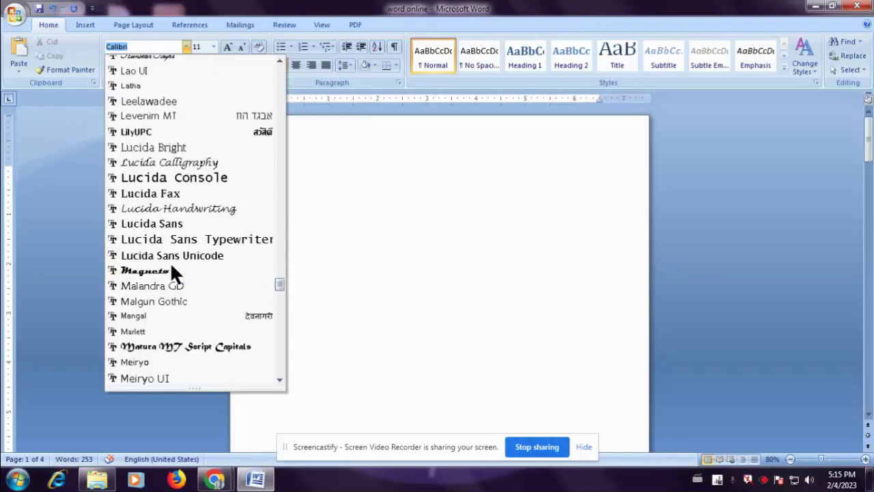
scroll(172, 268, up, 10)
key(End)
scroll(170, 266, up, 5)
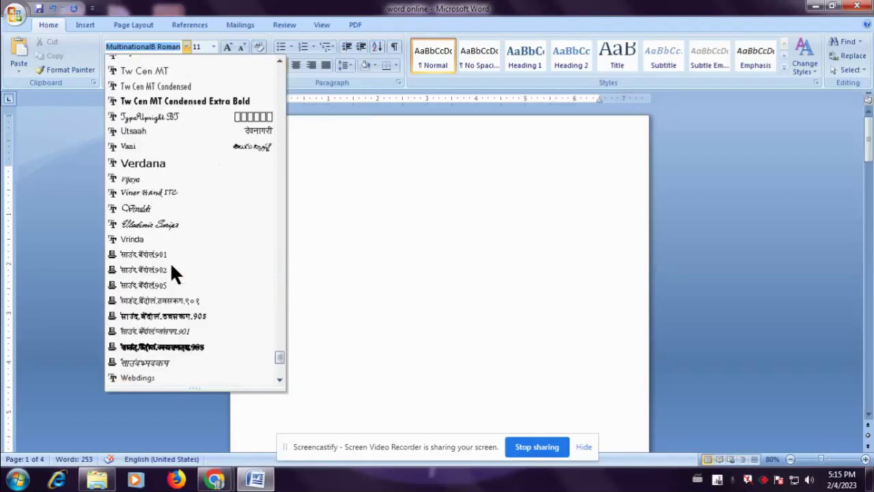
scroll(170, 267, up, 10)
scroll(170, 266, up, 15)
scroll(172, 267, up, 5)
scroll(171, 268, up, 5)
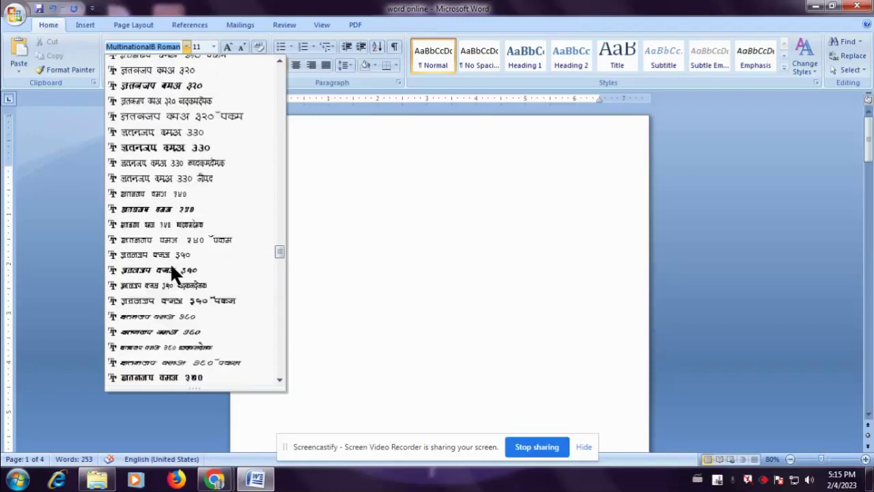
scroll(172, 268, up, 5)
scroll(172, 268, up, 3)
scroll(172, 266, up, 5)
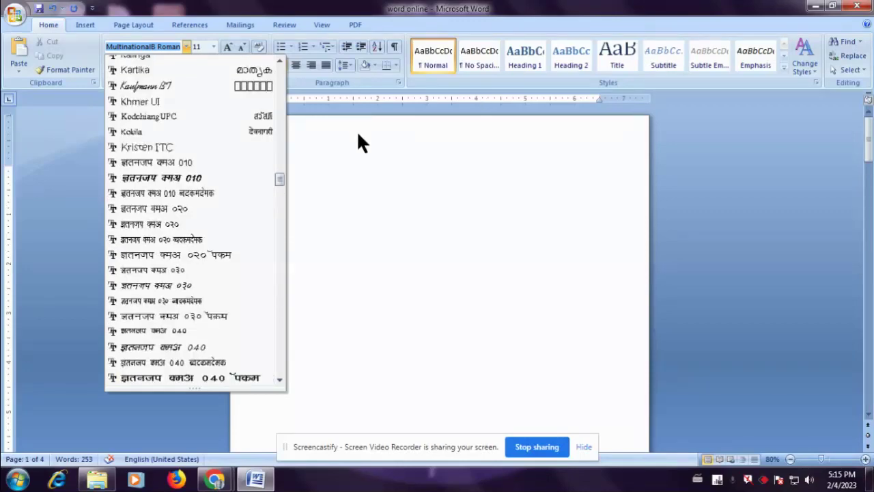
drag(280, 179, 276, 63)
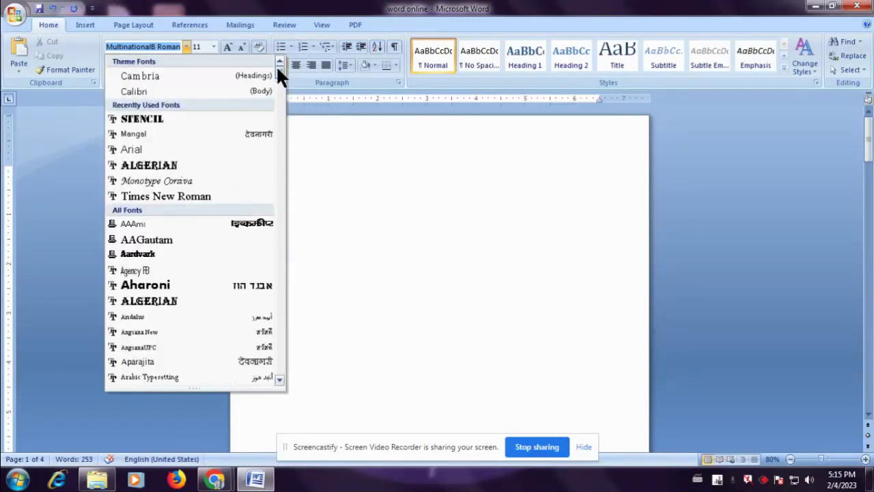
click(380, 189)
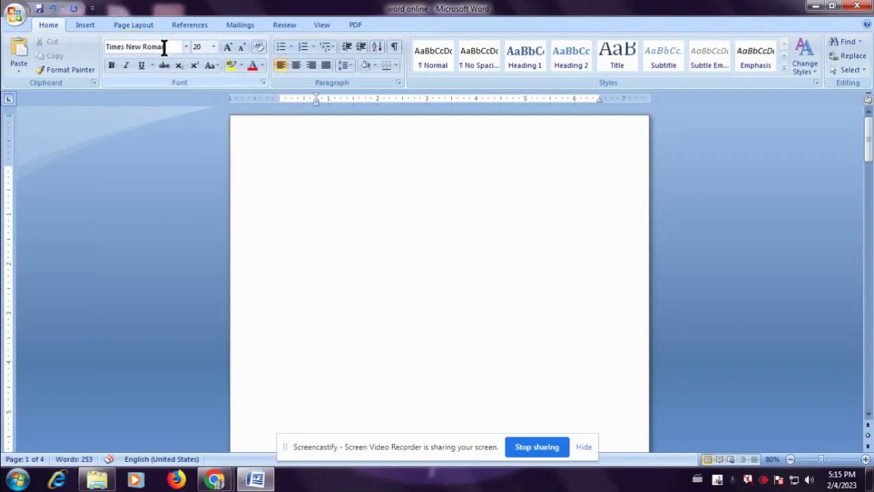
Try font sizes 20 and 36, then reset the line to default Calibri 11 formatting
click(171, 46)
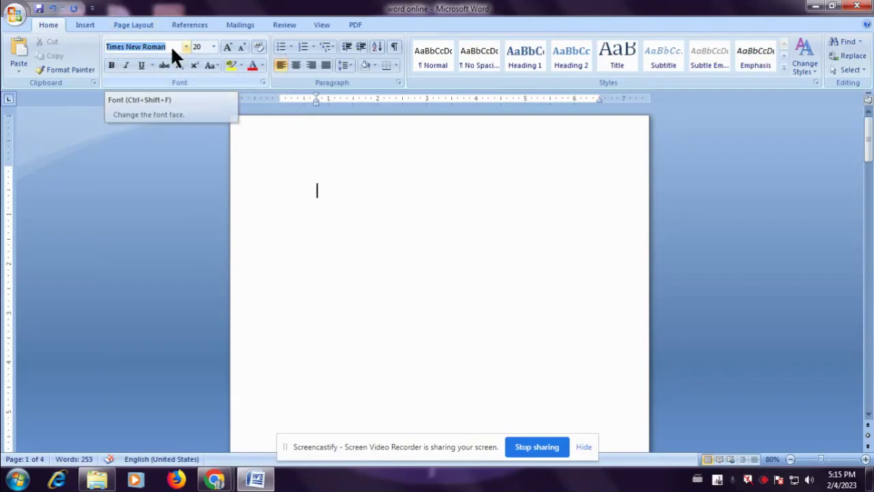
click(253, 47)
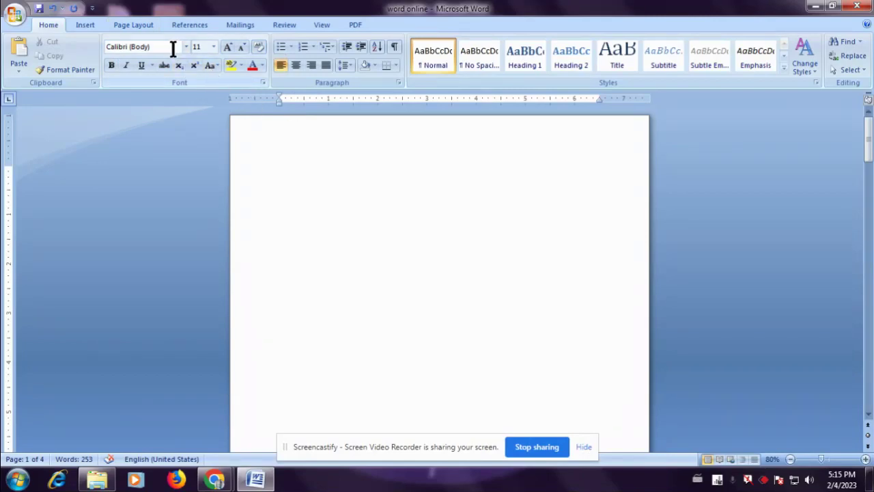
click(213, 48)
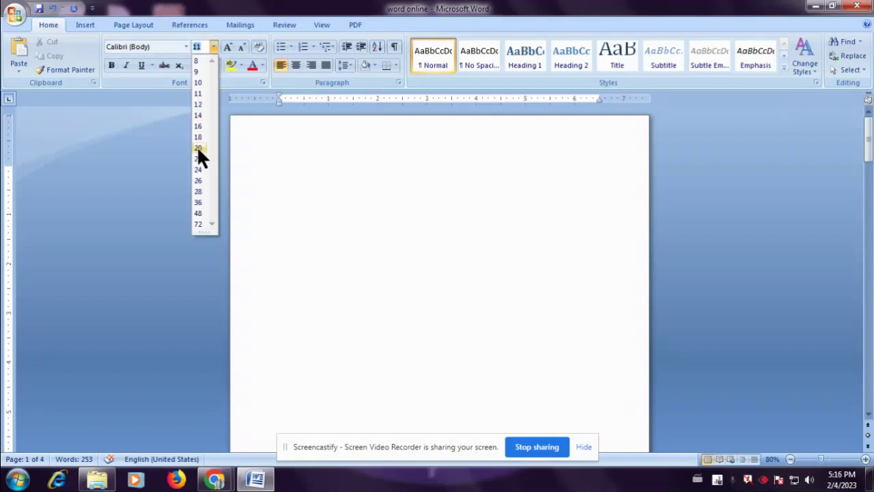
click(197, 147)
click(213, 47)
click(198, 201)
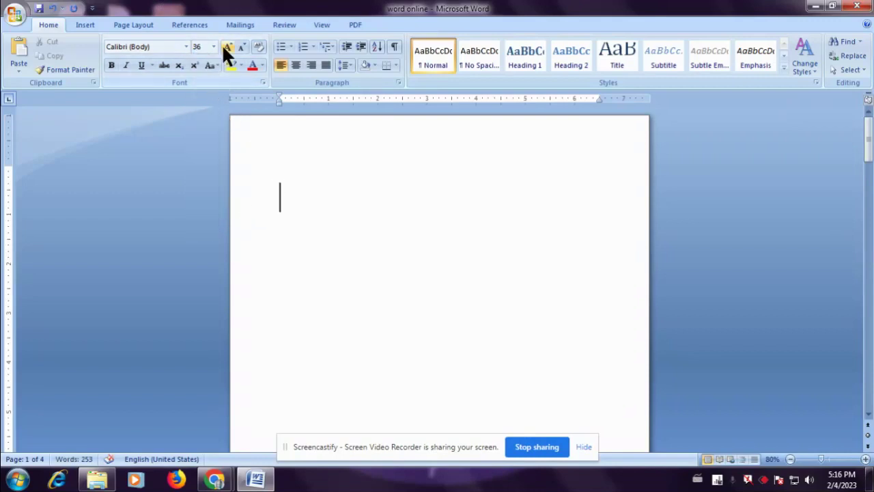
click(258, 49)
Type 'RACE IAS Acadmy', fix the typo, then remove the extra word to leave 'RACE IAS'
text(RA)
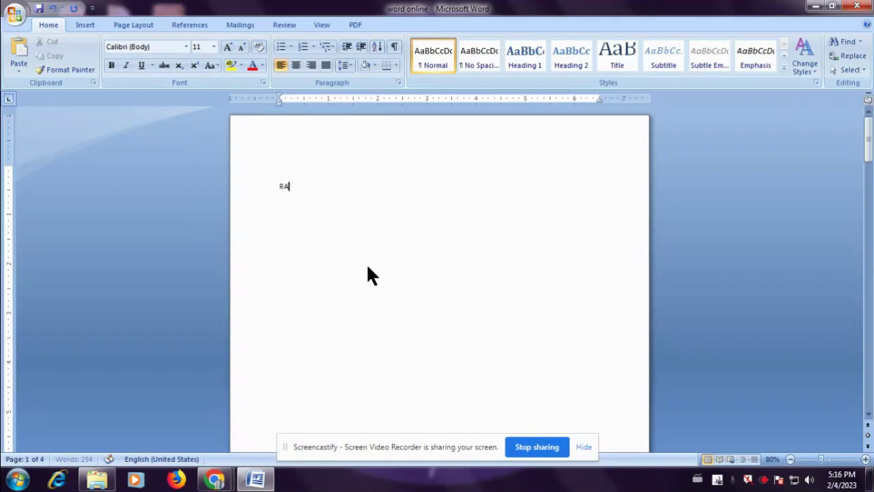
text(CE IAS)
text( A)
text(cadn)
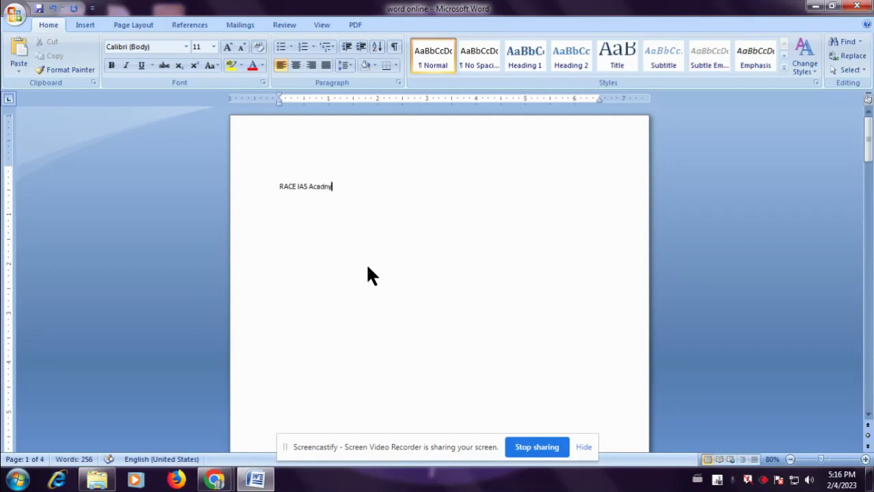
text(y)
key(BackSpace)
key(BackSpace)
text(m)
text(y)
key(BackSpace)
key(BackSpace)
key(BackSpace)
key(BackSpace)
key(BackSpace)
key(BackSpace)
Set the RACE IAS text in the Stencil font
key(shift+Home)
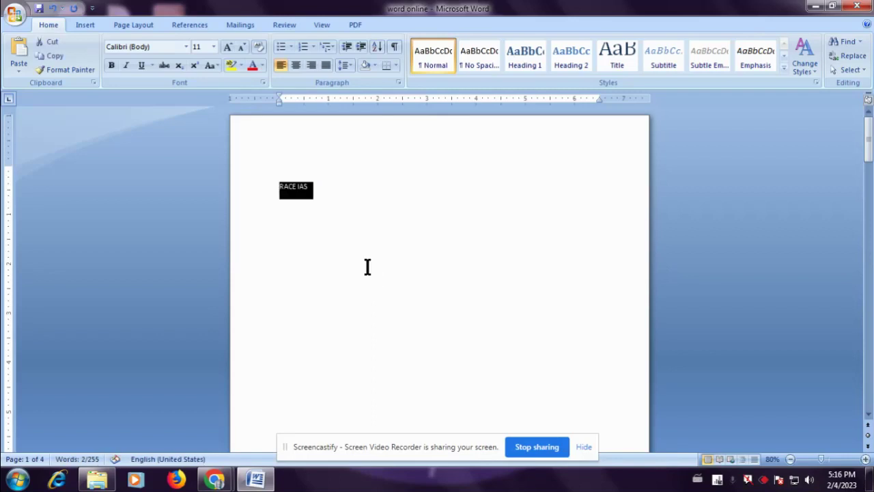
click(335, 218)
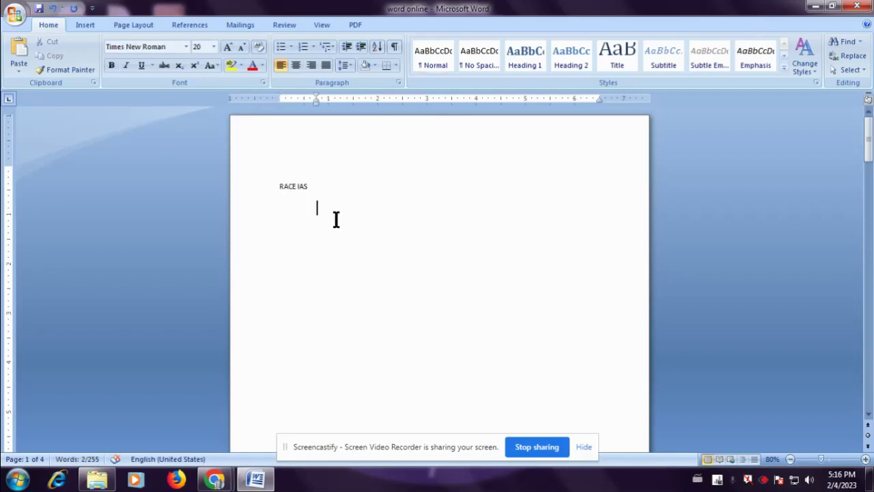
drag(314, 186, 268, 187)
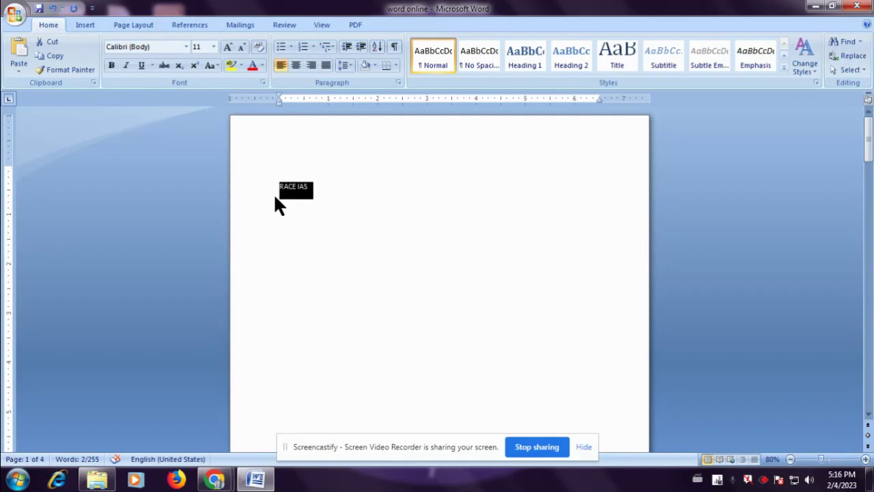
click(184, 45)
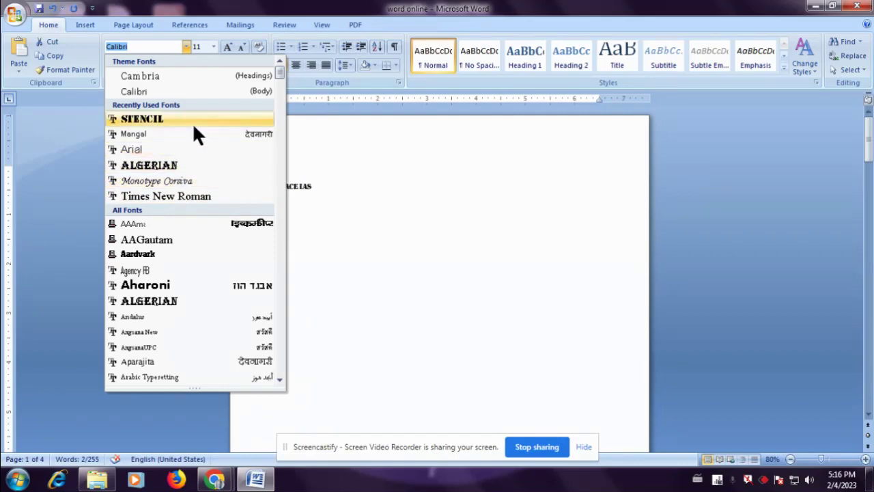
click(194, 121)
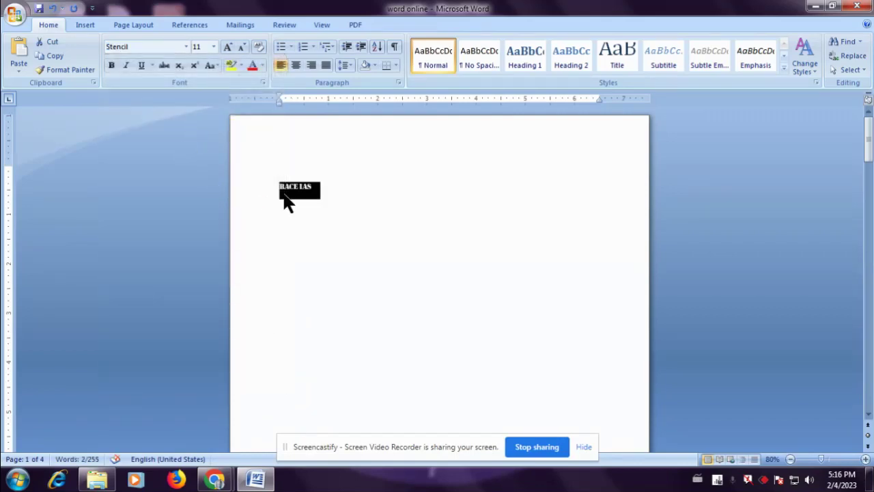
click(353, 189)
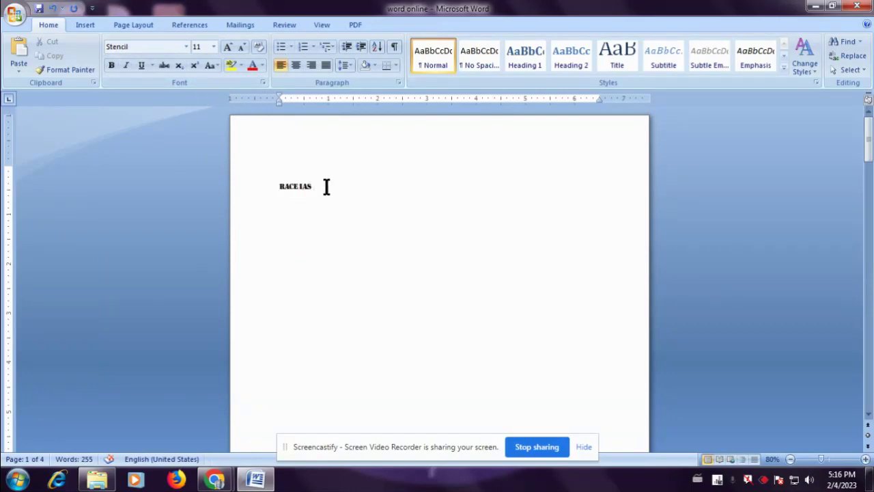
Size the Stencil RACE IAS heading to 72 pt
drag(320, 187, 273, 185)
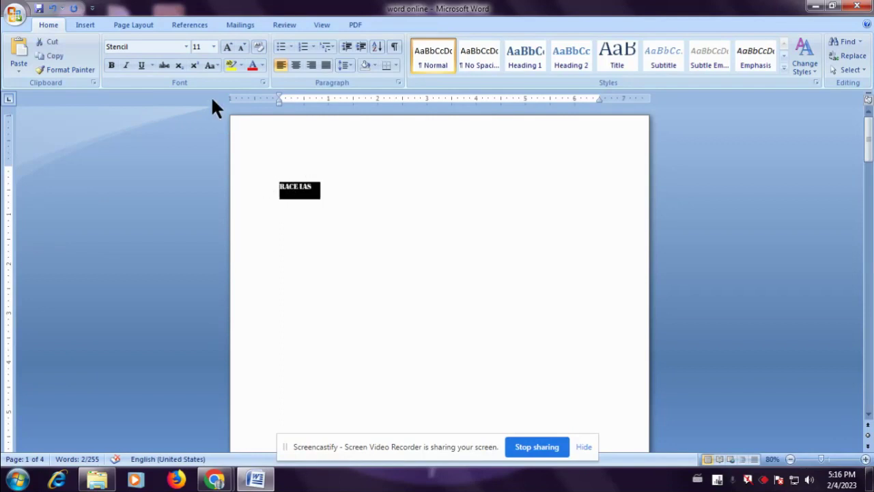
click(214, 47)
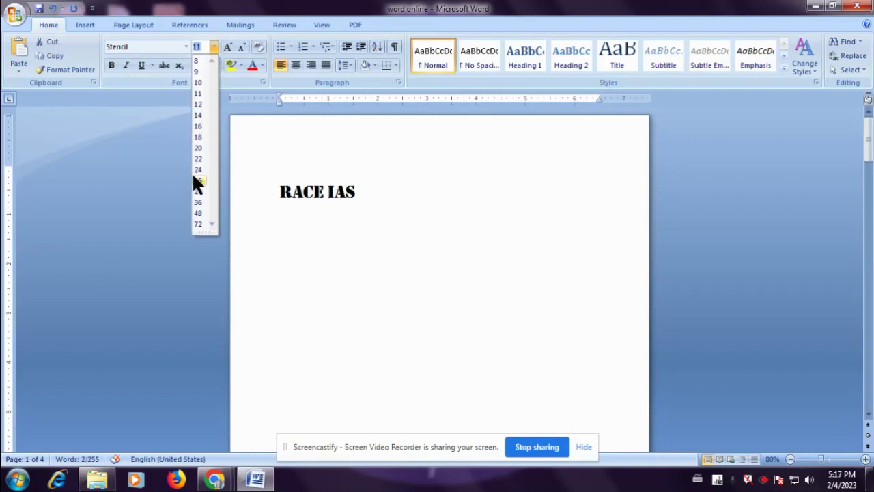
click(200, 224)
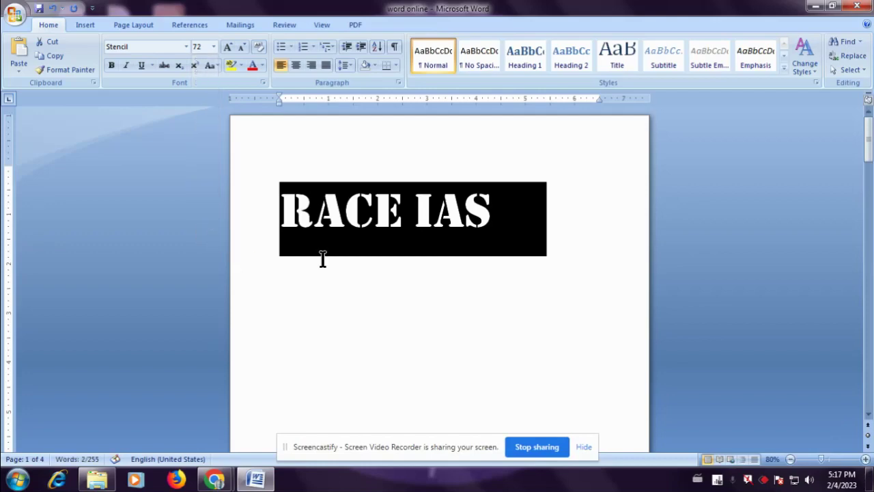
click(213, 48)
click(197, 61)
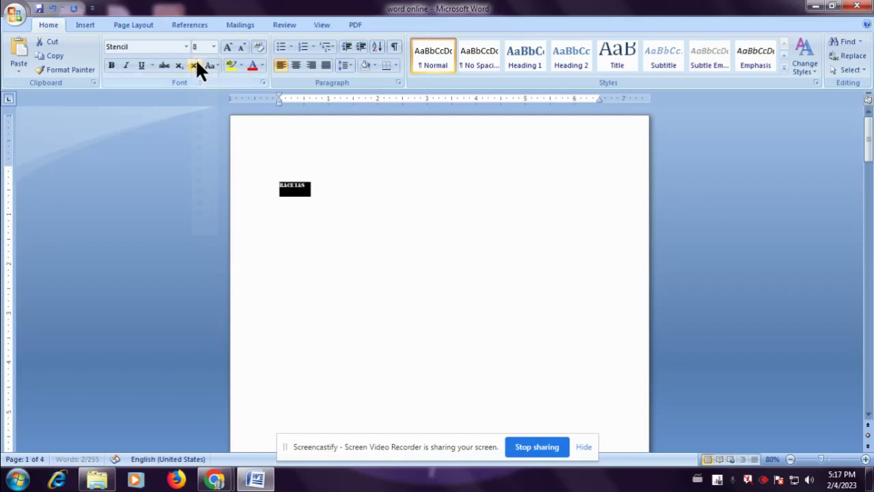
click(213, 47)
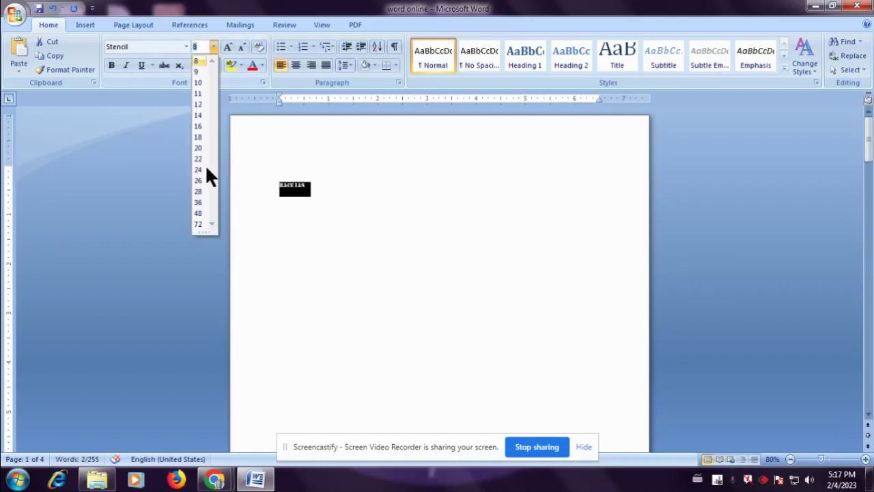
click(198, 224)
click(512, 293)
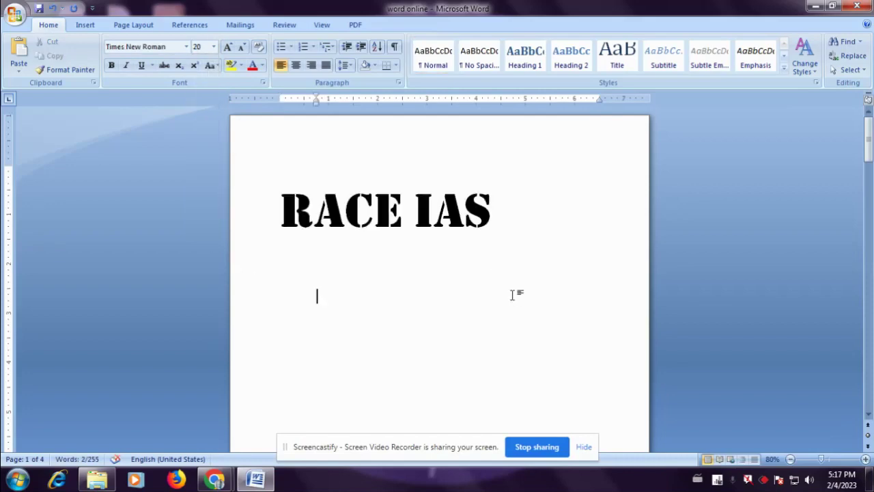
drag(273, 209, 634, 278)
After the heading, switch the font to Calibri and type RACE IAS as a second line
click(575, 225)
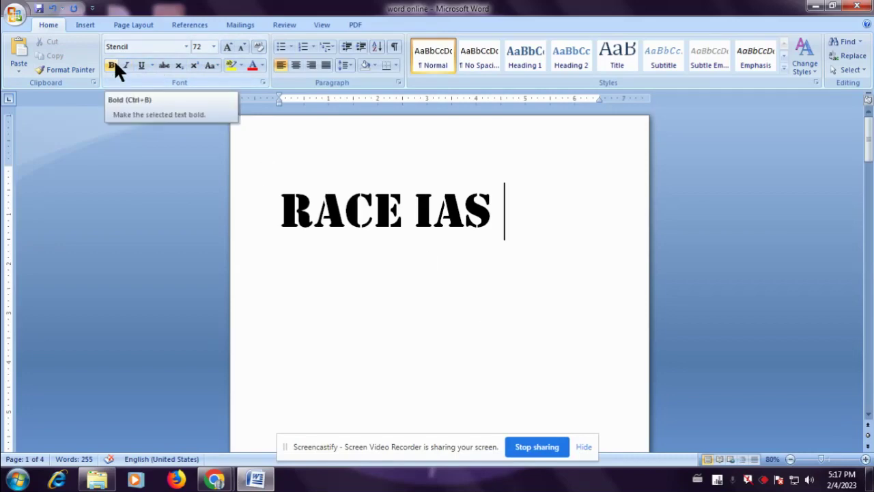
key(ctrl+shift+f)
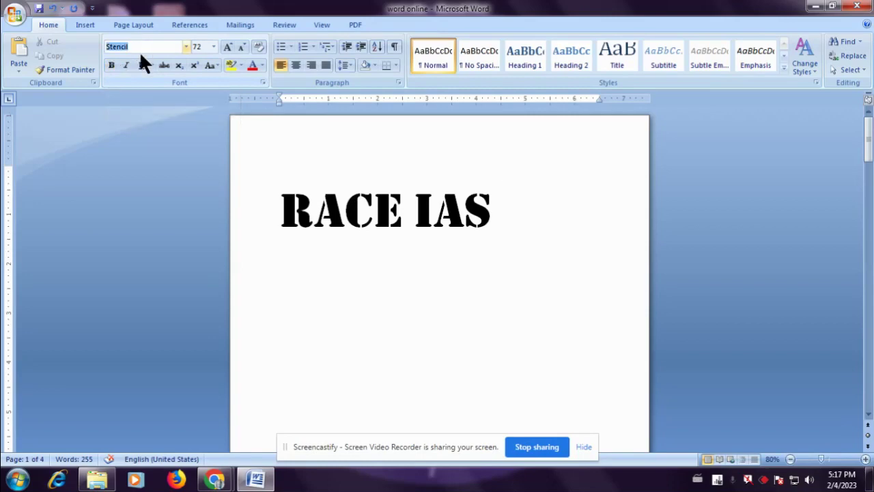
text(c)
key(Return)
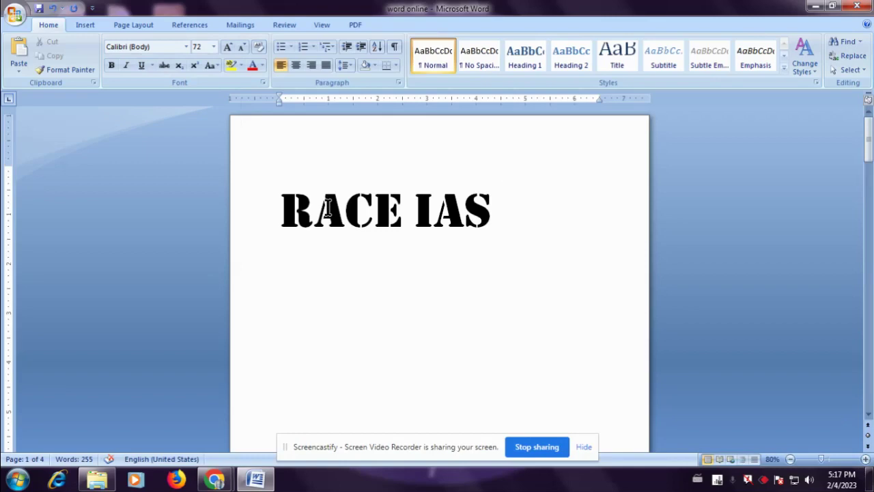
text(RACE)
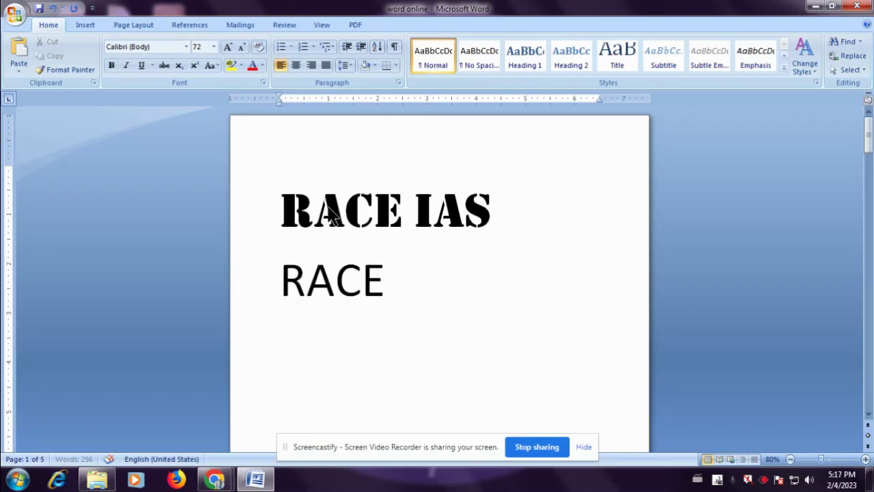
text( IAS)
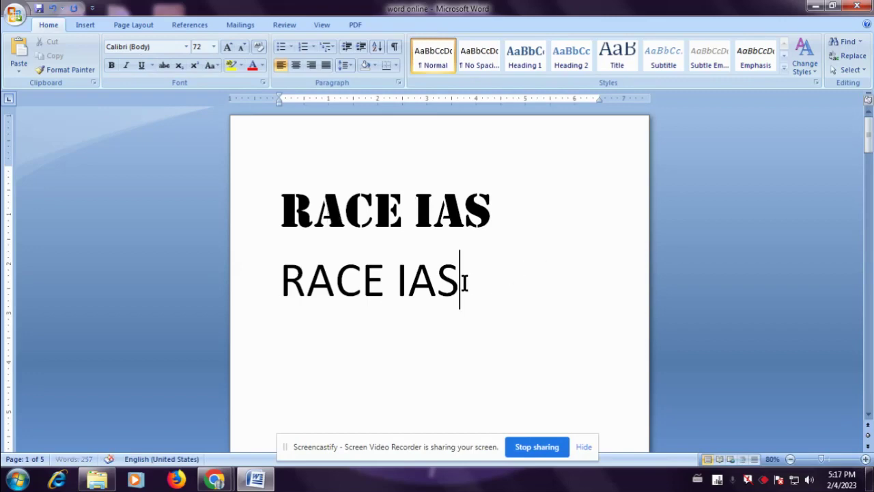
Apply bold to the second RACE IAS line
drag(453, 282, 282, 280)
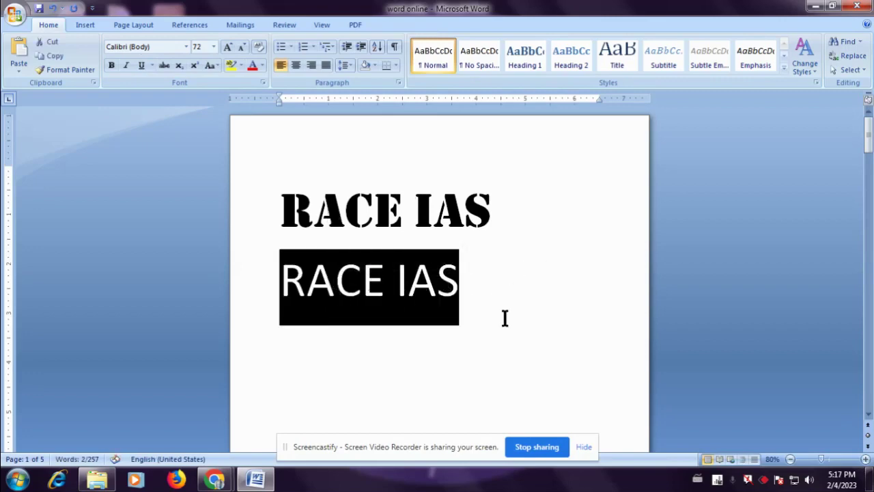
click(471, 298)
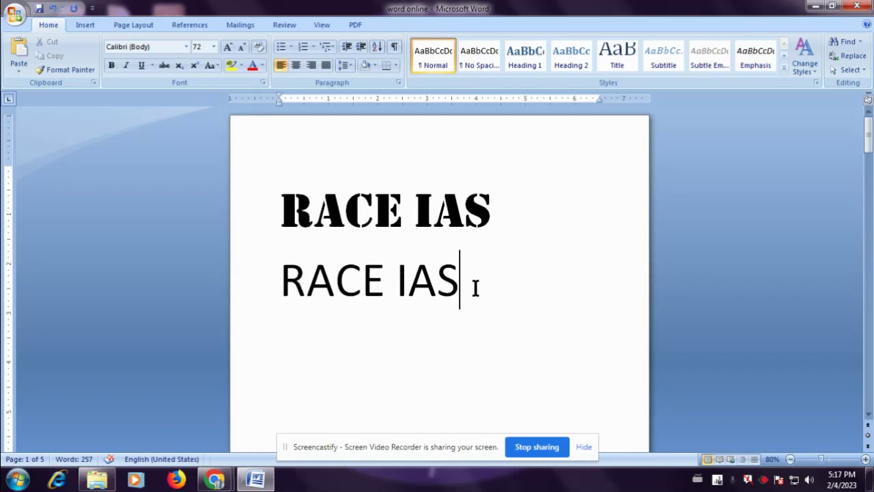
drag(462, 280, 307, 269)
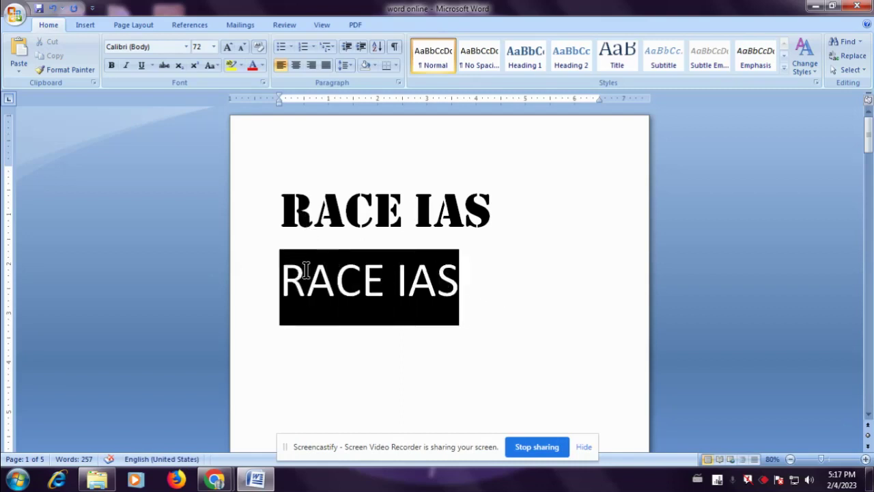
click(111, 65)
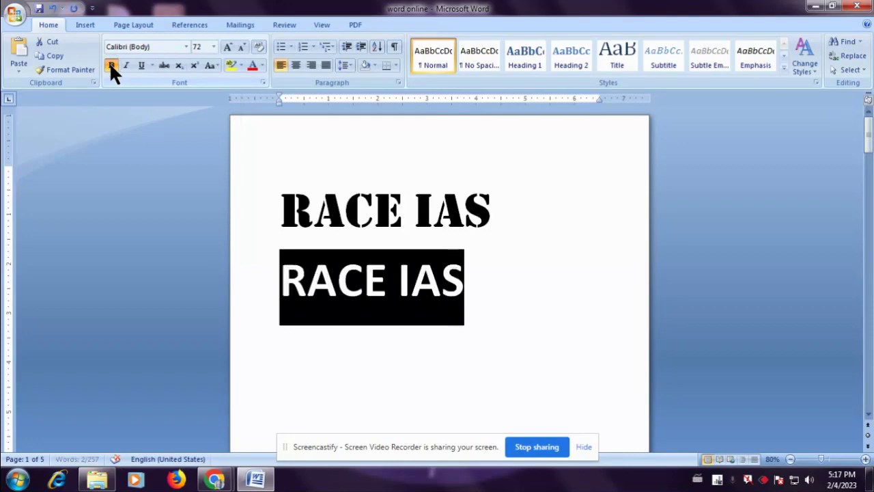
click(513, 327)
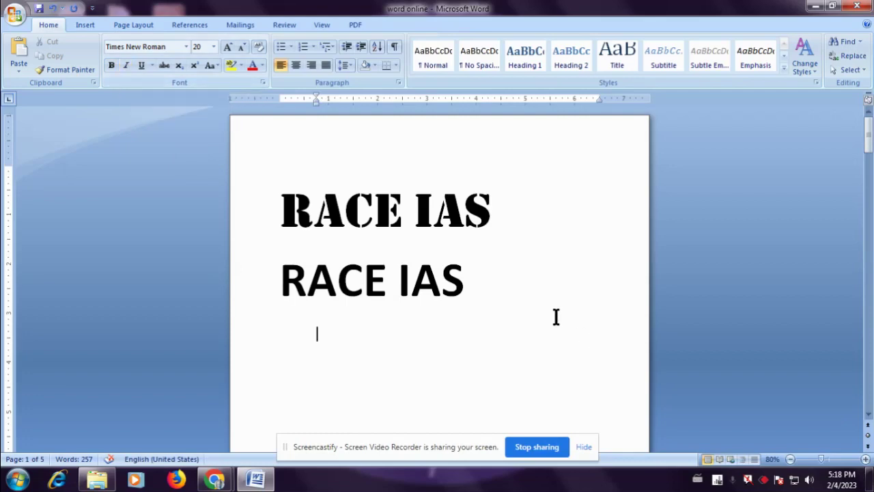
Make the second RACE IAS line italic and underlined
mouse_move(482, 291)
mouse_down()
mouse_move(367, 259)
mouse_move(278, 261)
mouse_up()
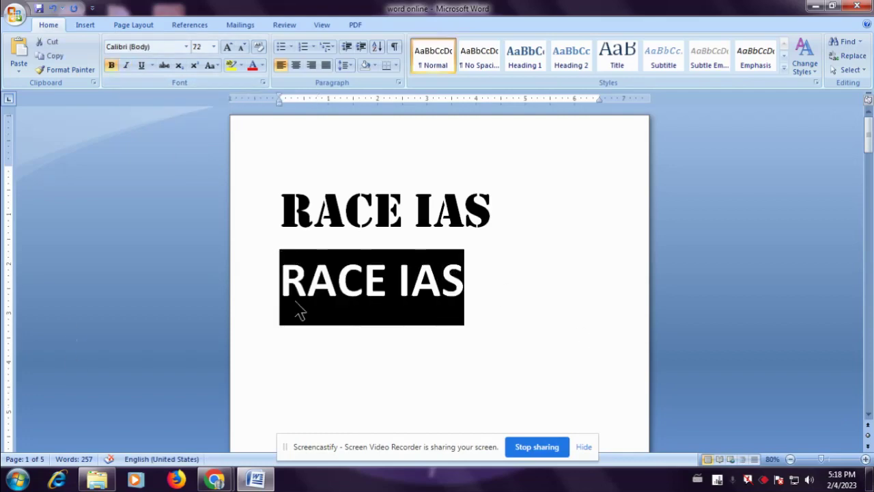
click(126, 67)
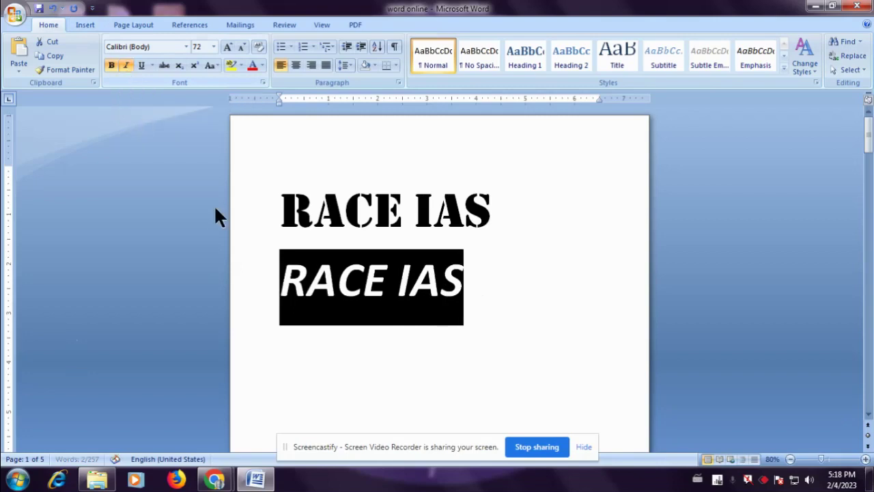
click(497, 287)
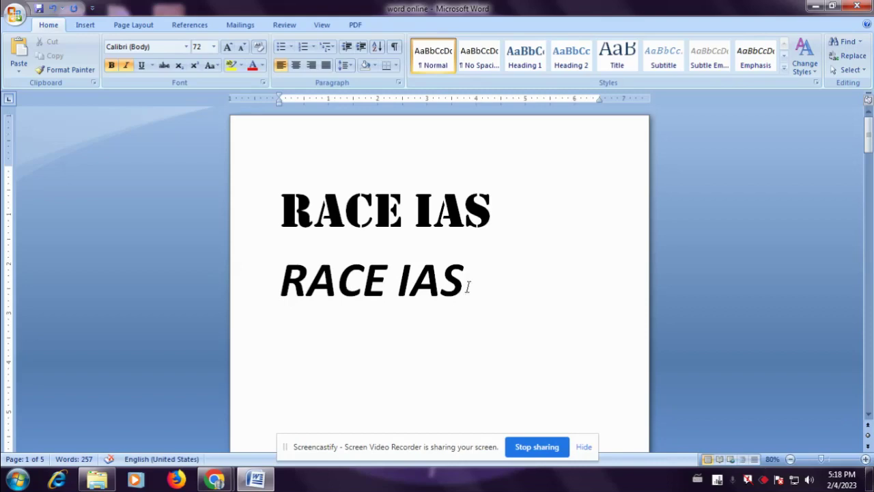
drag(468, 287, 328, 297)
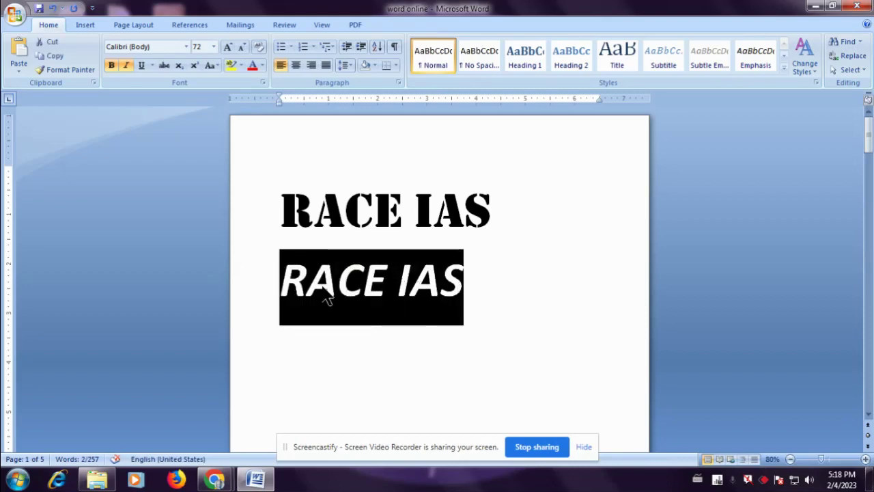
click(141, 66)
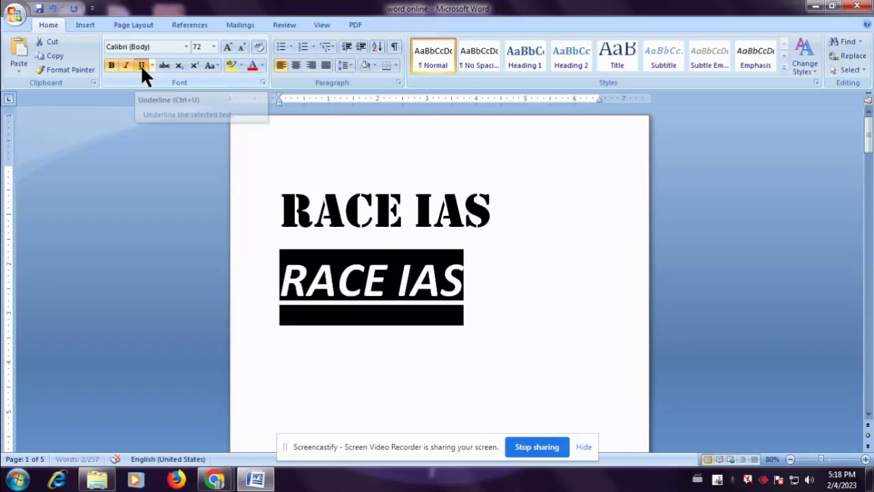
Apply strikethrough to the Stencil RACE IAS heading on the first line
click(507, 289)
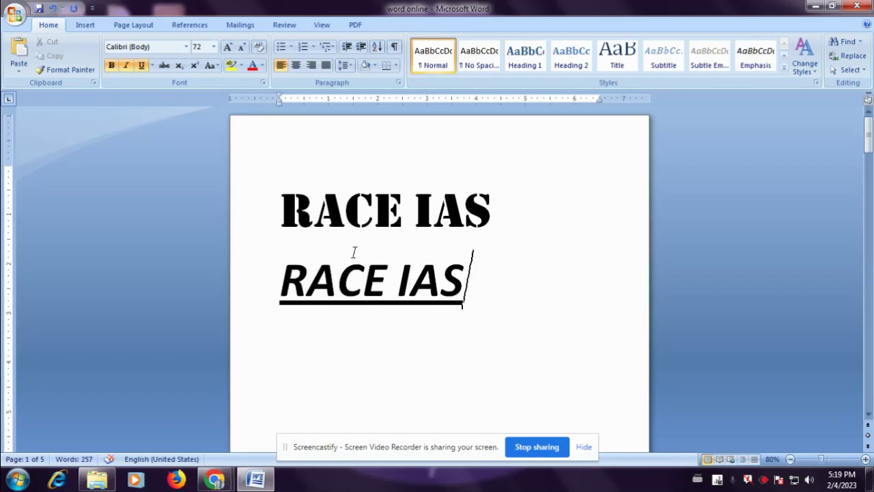
drag(281, 209, 476, 234)
click(162, 66)
click(482, 289)
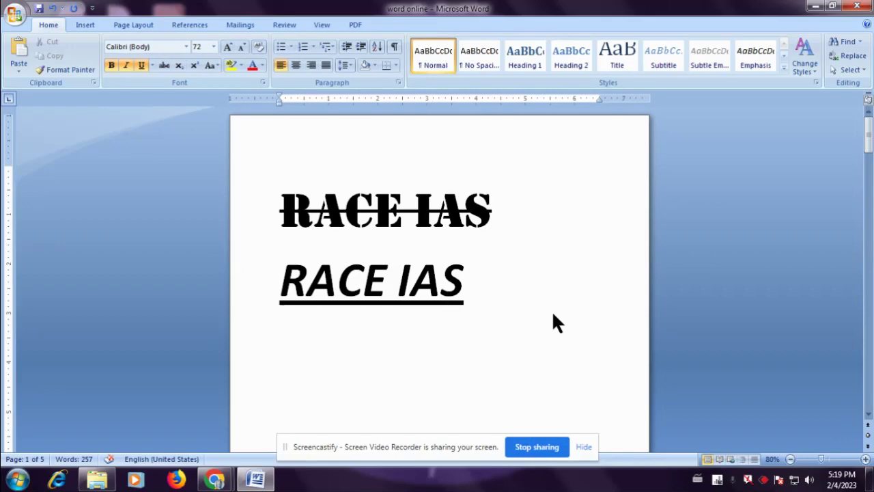
Type 'Oxygen O2' as a third line without underline, then start a new line below
text(O)
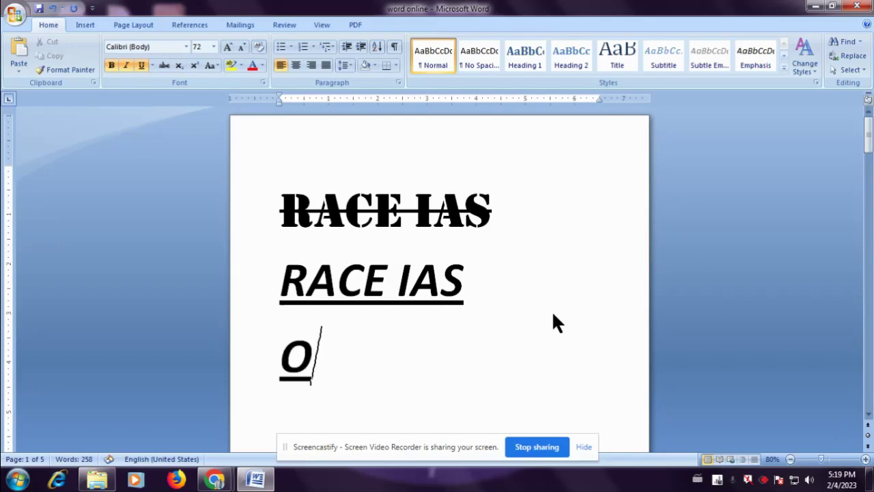
text(xyge)
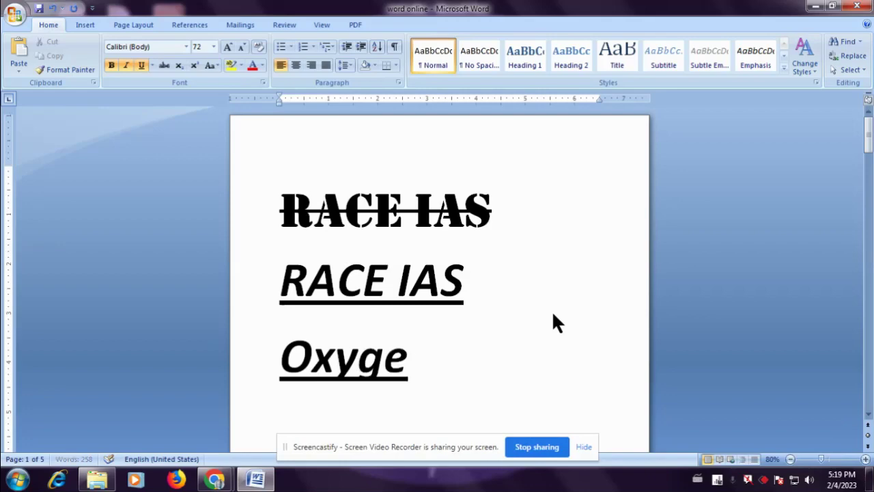
text(n)
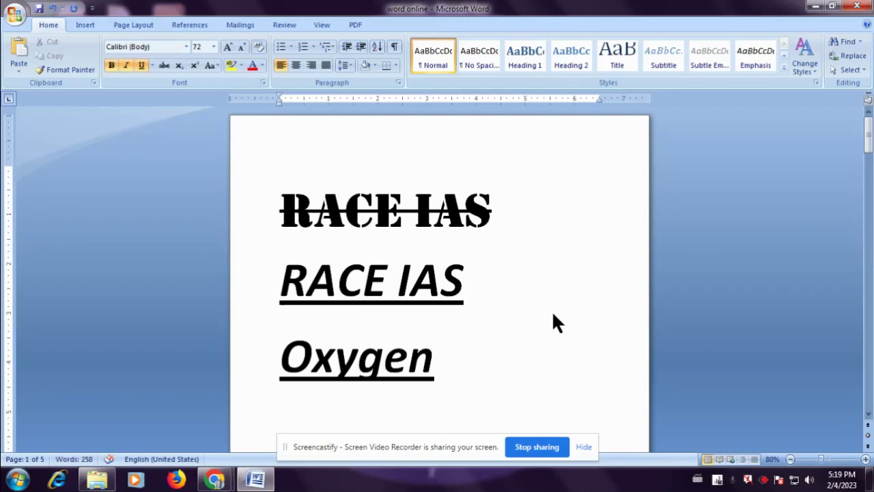
text( O)
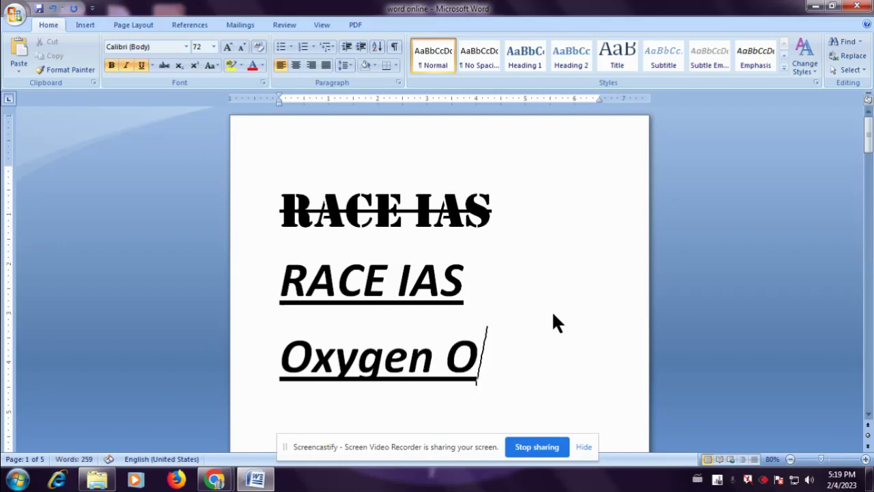
text(2)
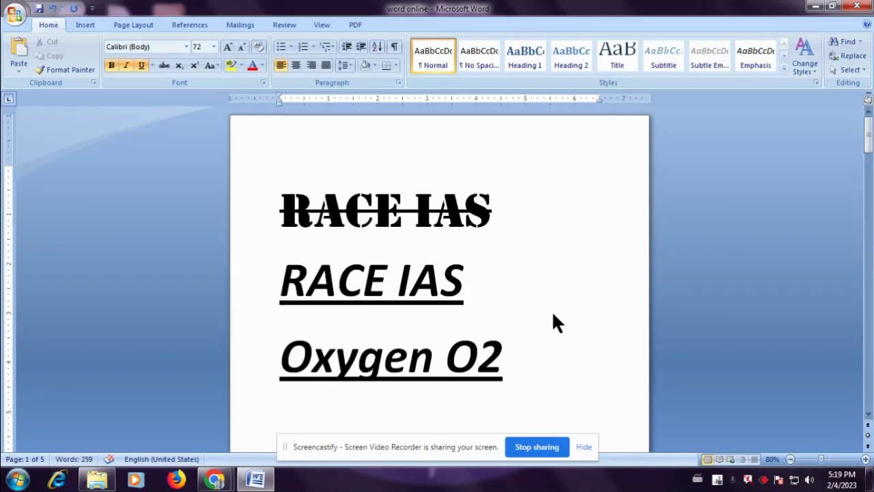
key(shift+Home)
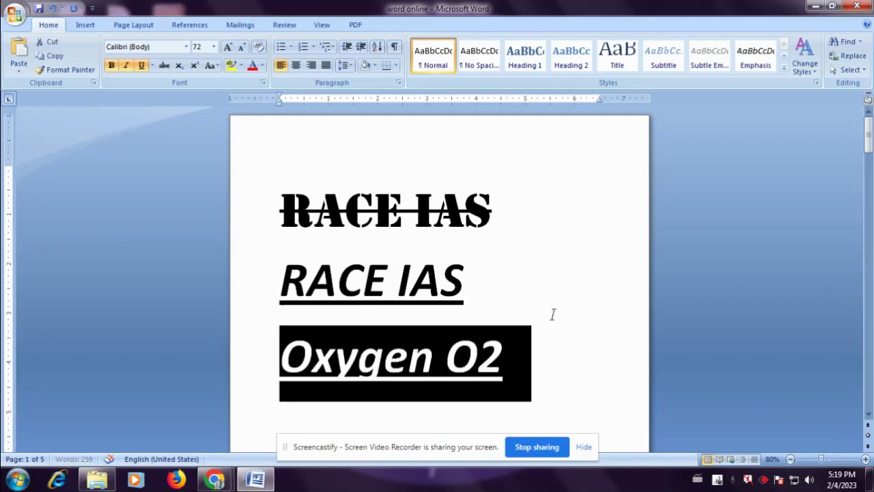
key(Down)
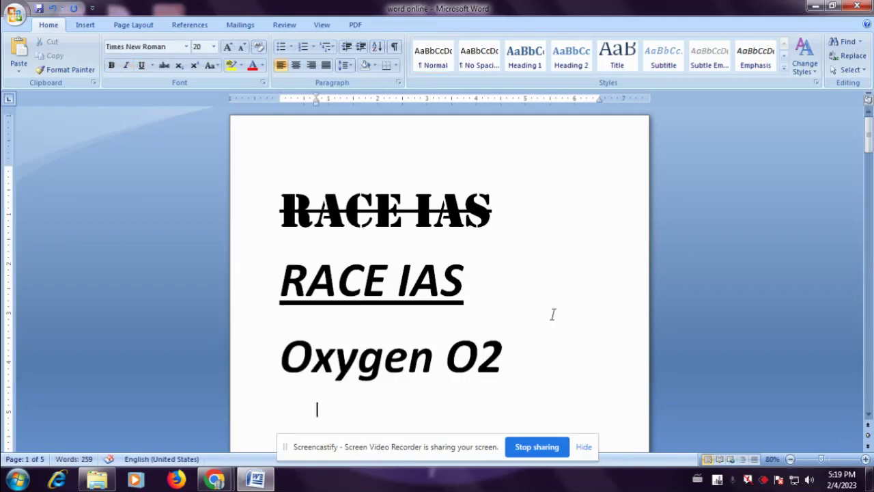
click(507, 369)
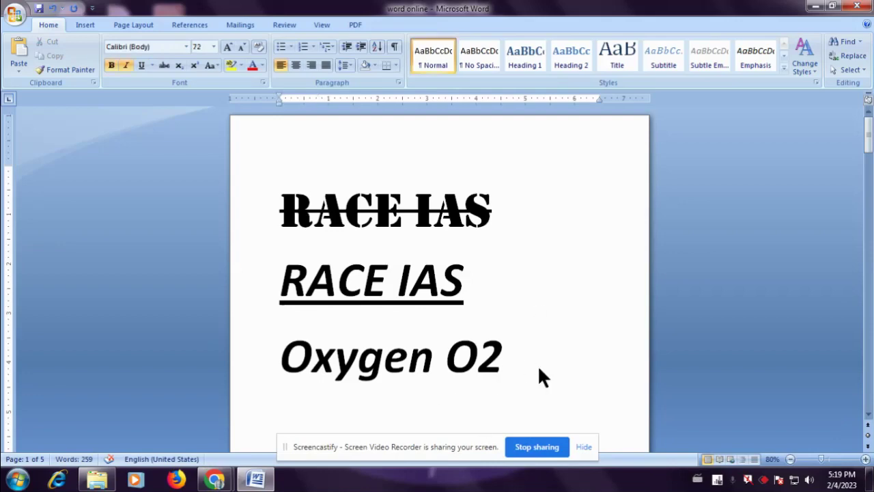
key(Return)
scroll(505, 350, down, 1)
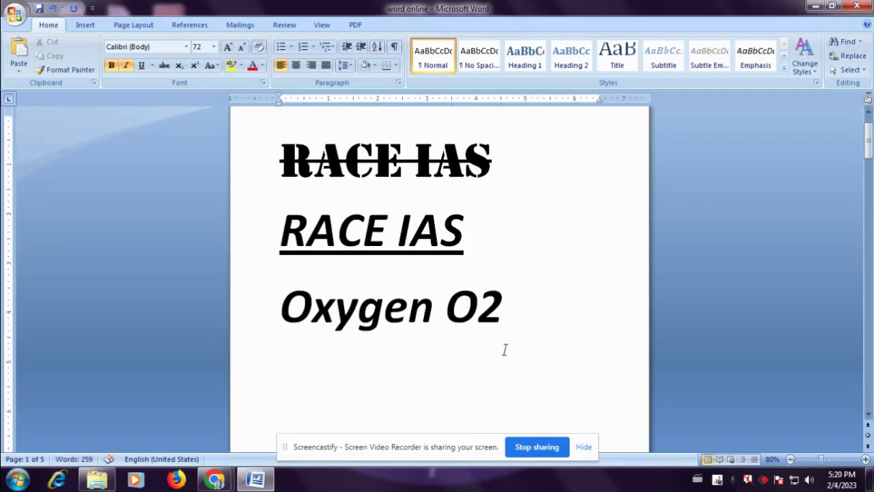
Type O with a subscript 2 on the fourth line and compare it with 'Oxygen O2'
text(O)
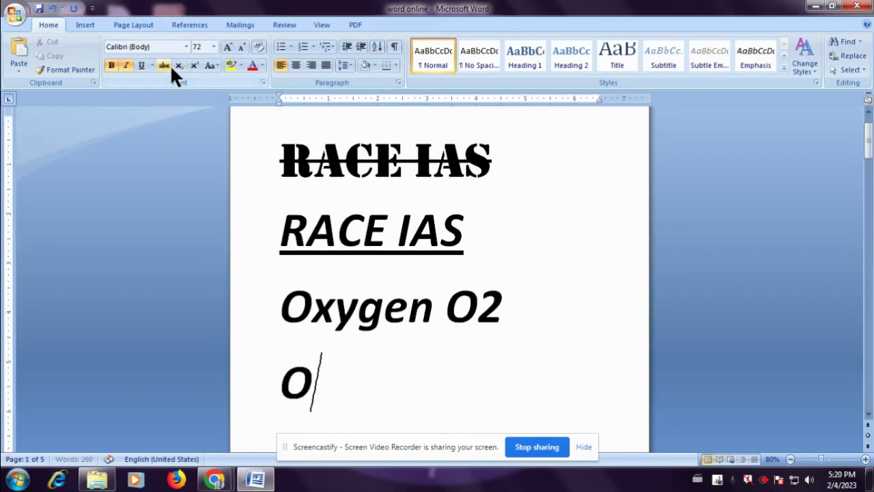
click(174, 68)
text(2)
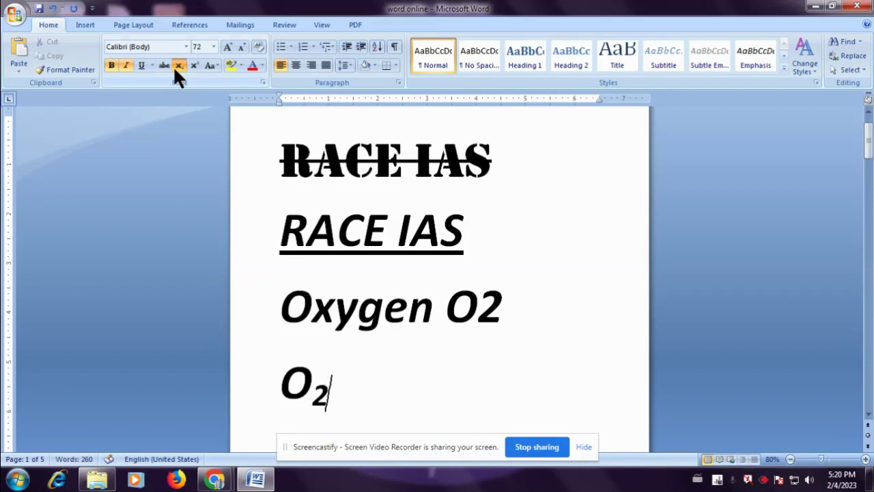
drag(345, 389, 282, 386)
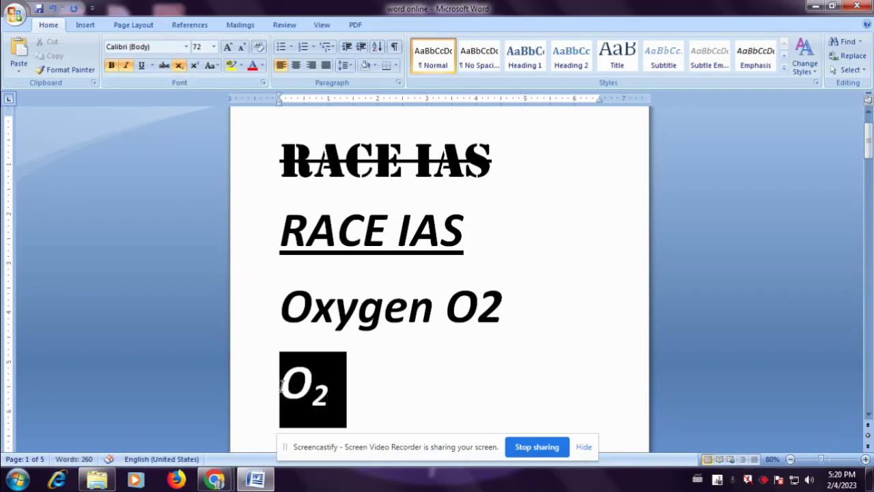
drag(504, 307, 445, 307)
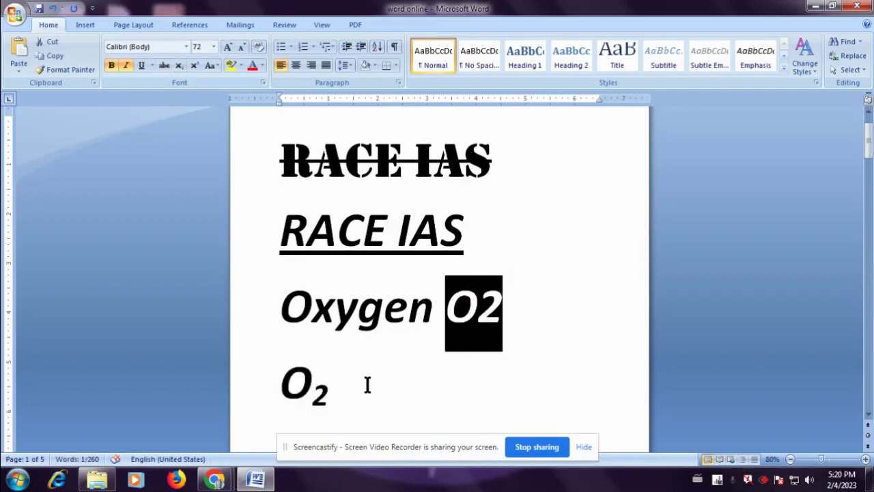
drag(345, 390, 284, 384)
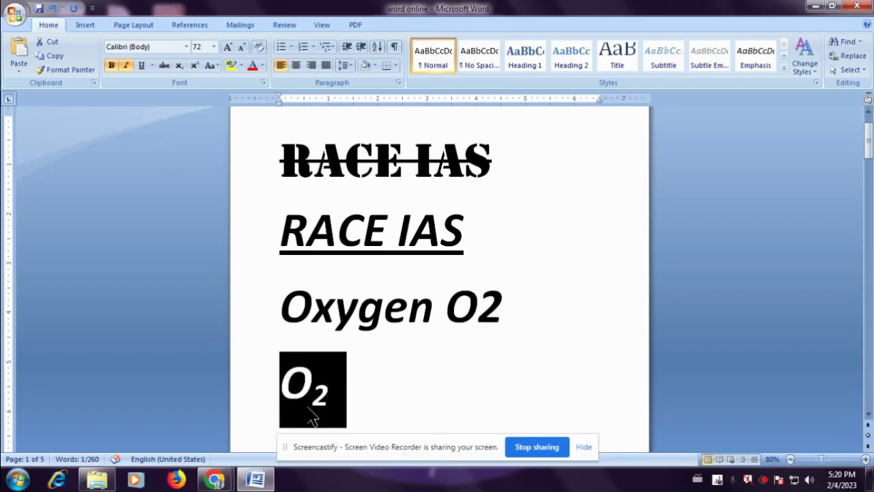
Insert C before O₂ so the fourth line reads CO₂
mouse_move(374, 387)
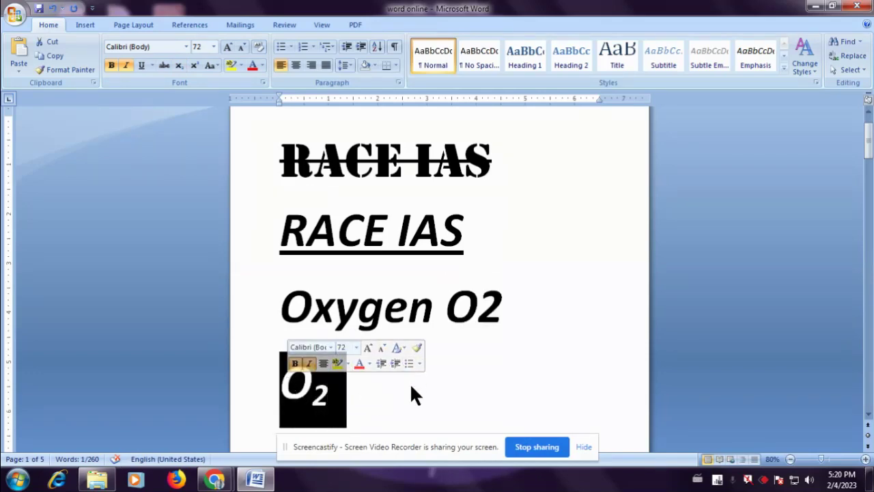
click(349, 400)
click(286, 394)
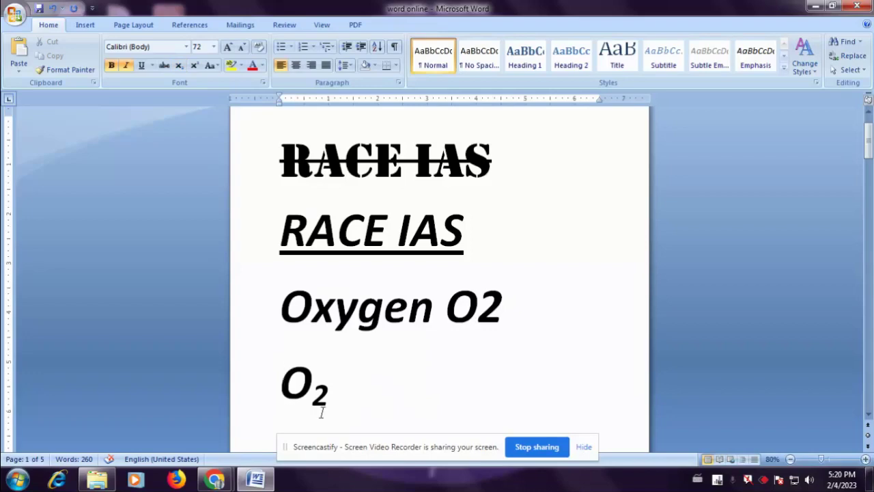
text(C)
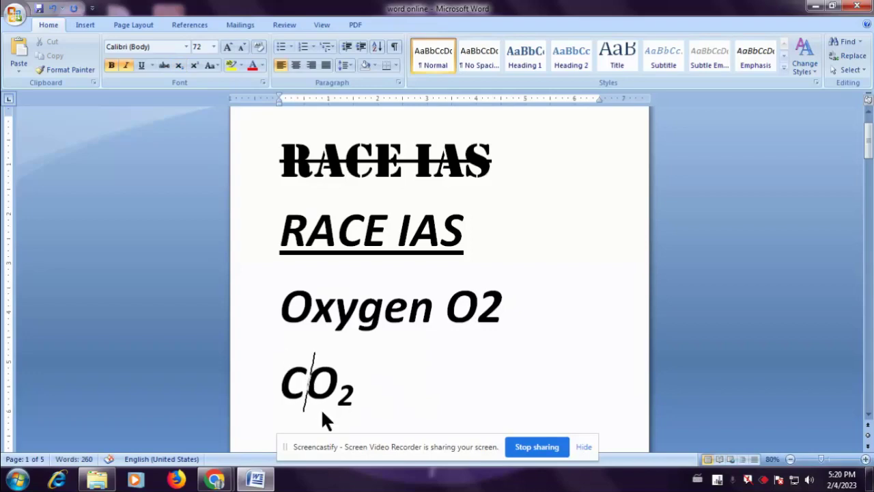
click(506, 298)
click(355, 393)
Add a line reading 55 with superscript 2 below CO₂, then select and delete everything
key(Return)
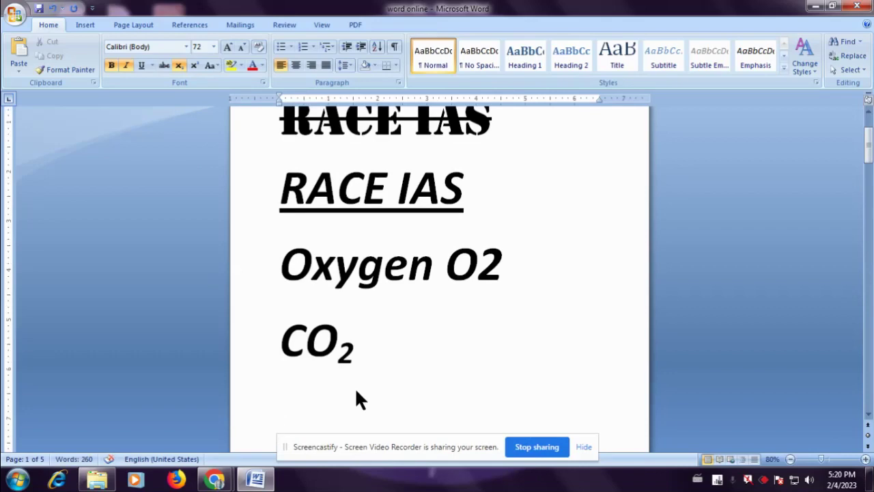
scroll(422, 342, down, 1)
scroll(422, 341, down, 1)
scroll(421, 341, down, 1)
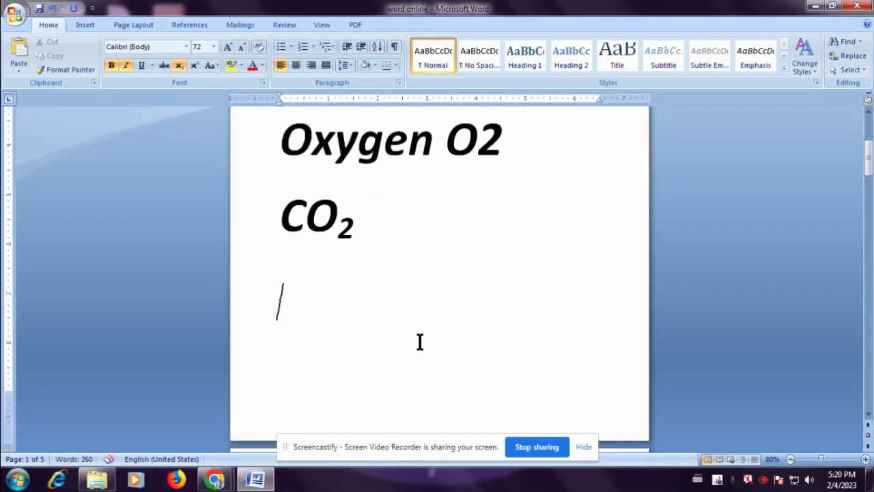
text(552)
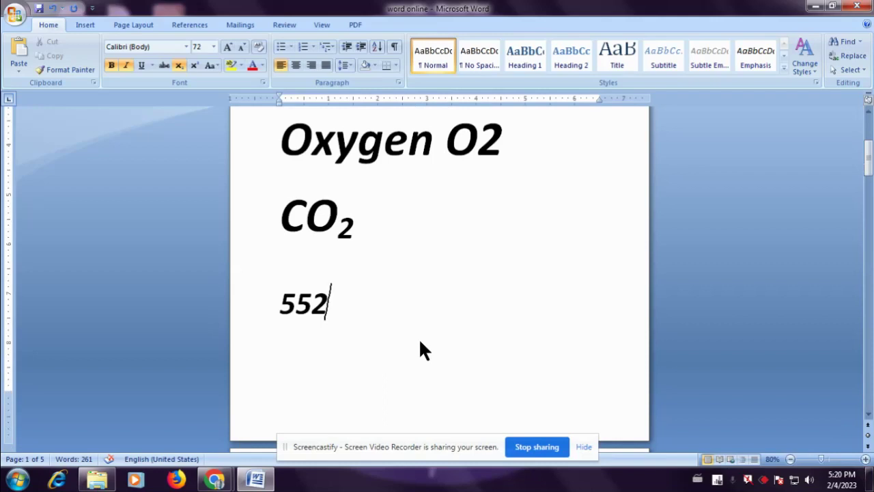
key(BackSpace)
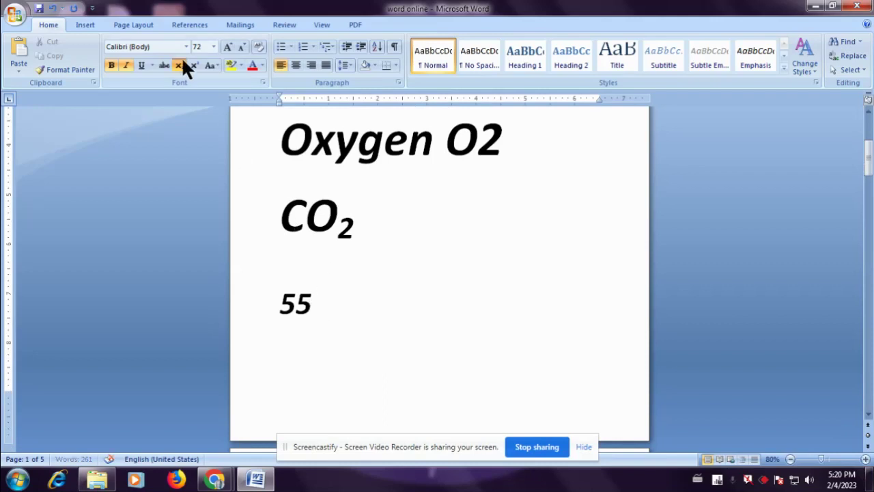
click(180, 63)
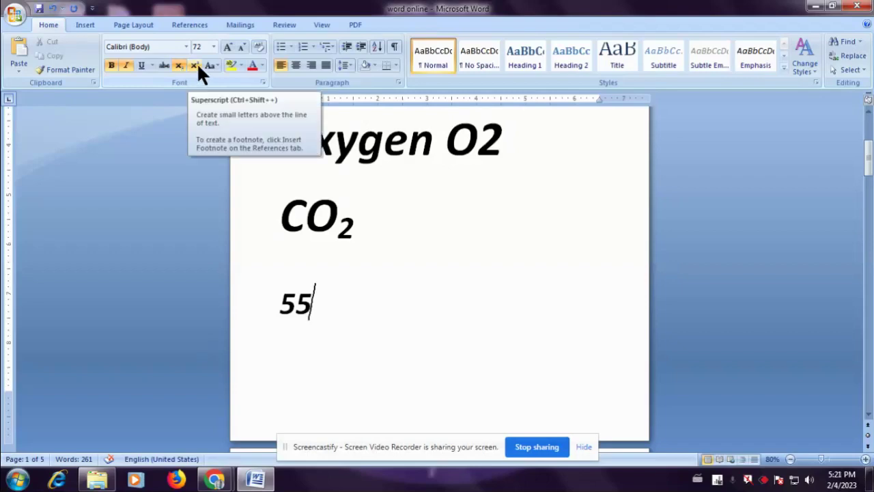
click(197, 63)
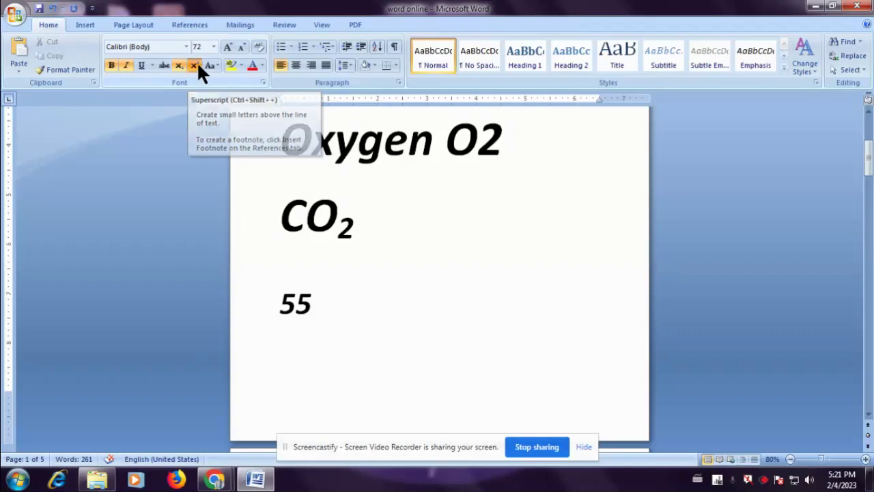
text(2)
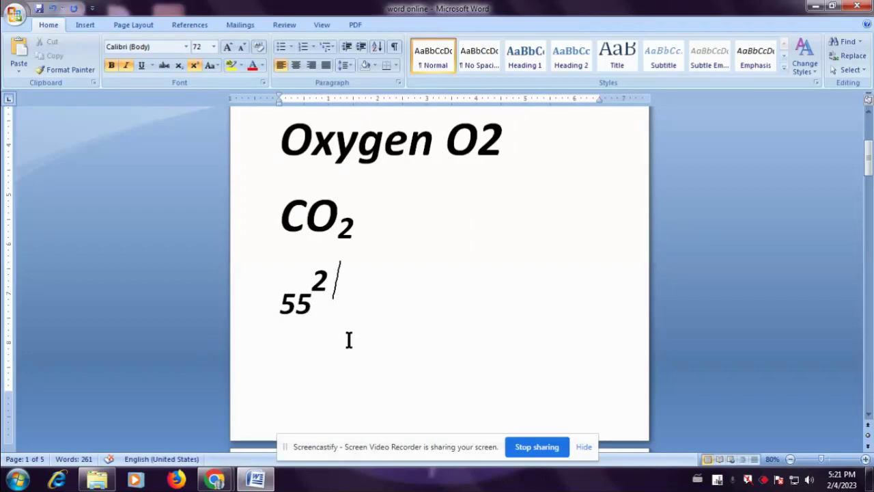
key(ctrl+a)
key(Delete)
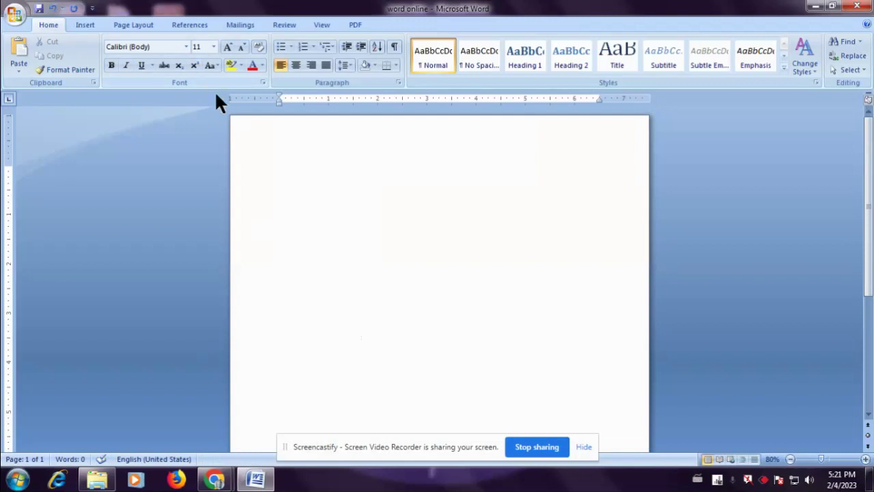
Type 'Race las' on the blank page and enlarge it to 22 pt
click(213, 66)
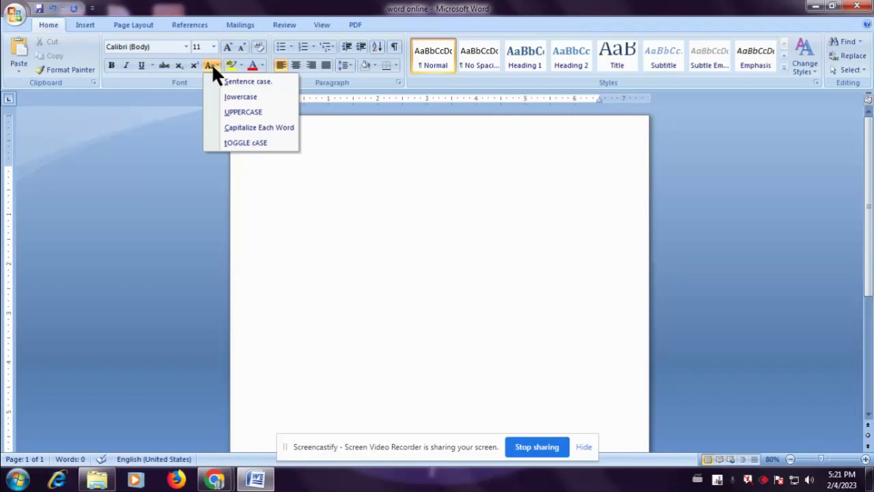
click(305, 181)
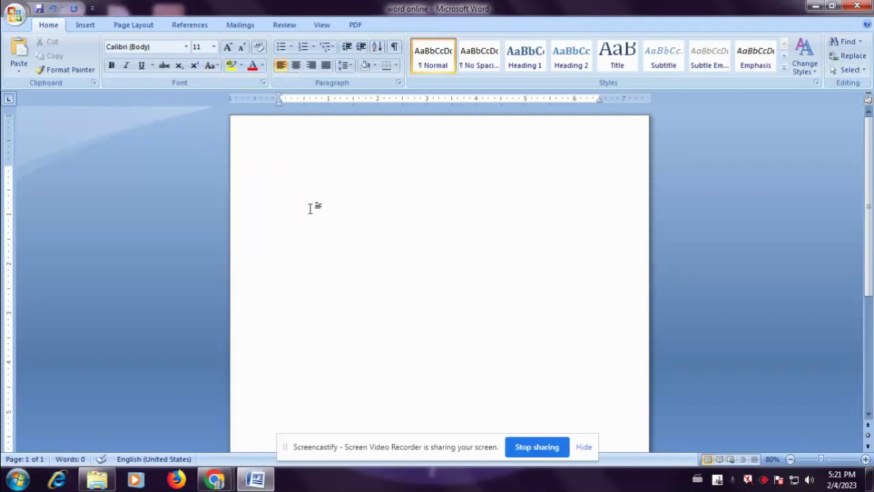
text(R)
text(ace la)
text(s)
ctrl+scroll(309, 204, up, 3)
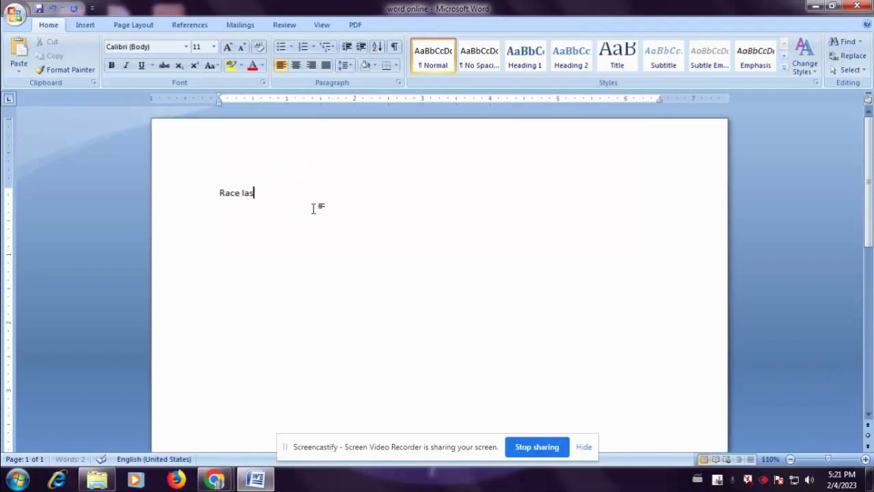
triple_click(259, 201)
key(ctrl+shift+period)
key(ctrl+shift+period)
key(ctrl+shift+period)
key(ctrl+shift+period)
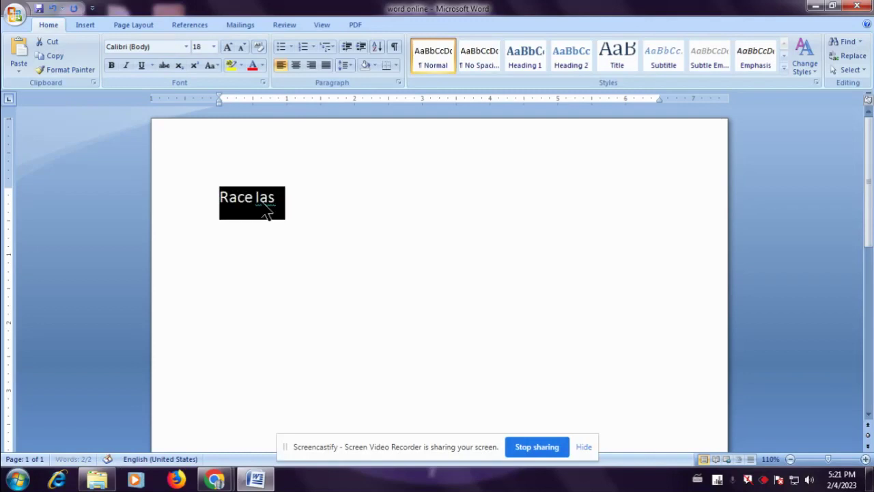
key(ctrl+shift+period)
key(ctrl+shift+period)
Erase and retype the 22 pt line as 'Race la' after fixing typos
click(318, 215)
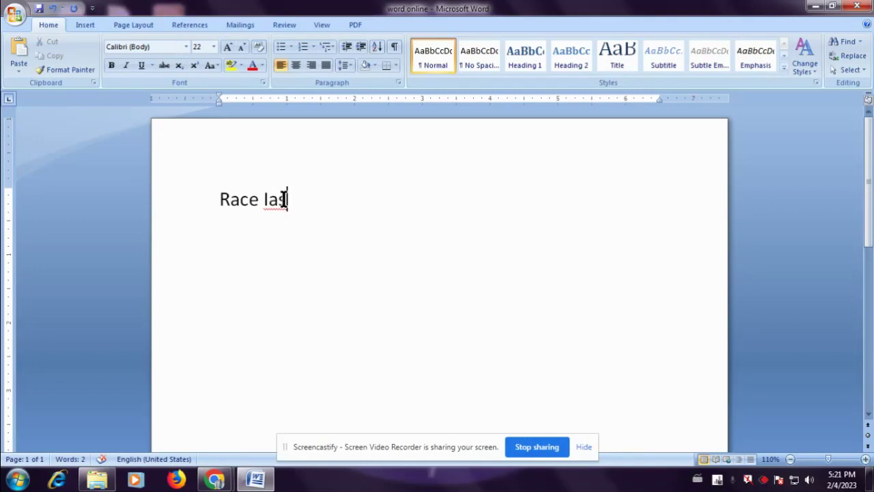
key(BackSpace)
key(BackSpace)
key(BackSpace)
key(BackSpace)
key(BackSpace)
key(BackSpace)
key(BackSpace)
text(RAC)
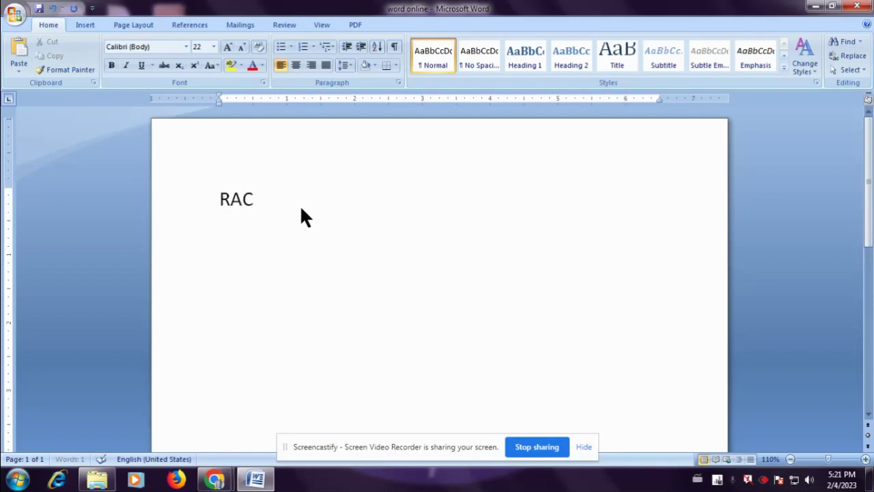
text(E)
key(BackSpace)
key(BackSpace)
key(BackSpace)
key(BackSpace)
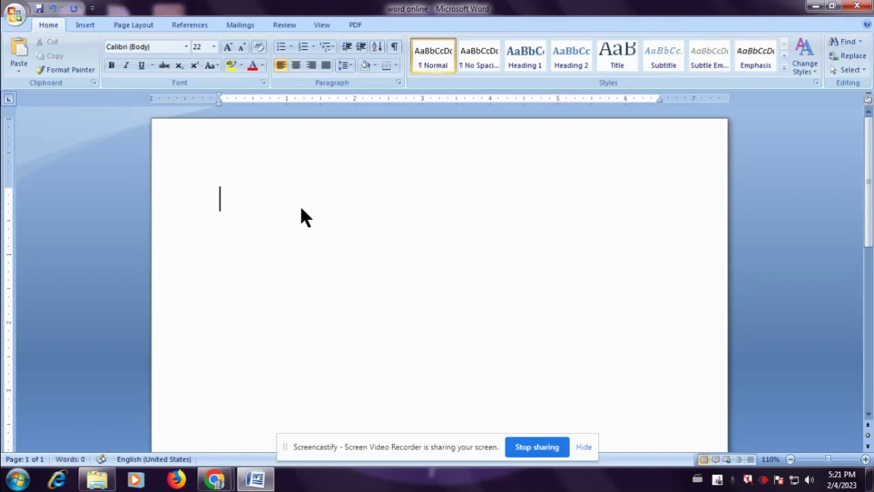
text(r)
key(BackSpace)
text(Race)
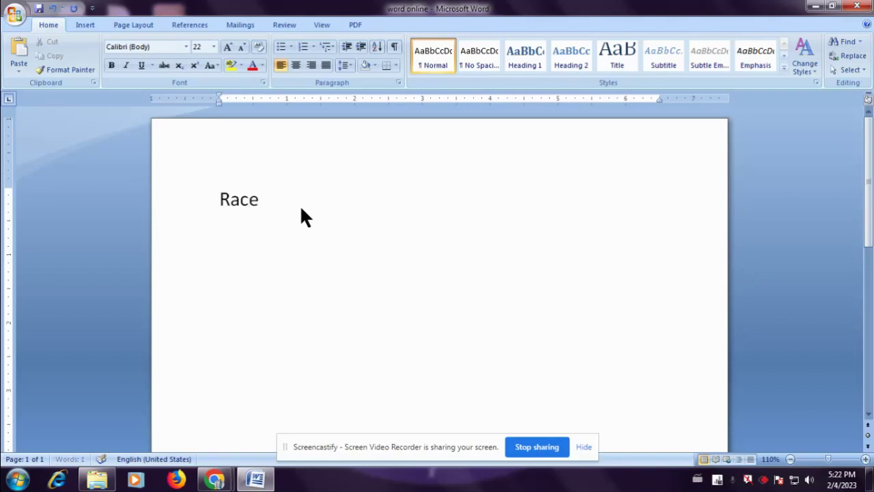
text( las)
Make the first word read RACE in uppercase
click(259, 200)
drag(259, 200, 231, 200)
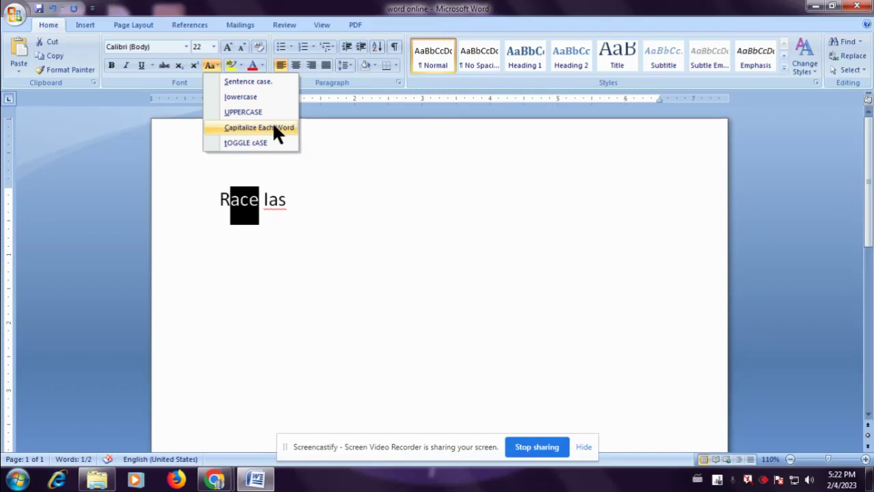
click(276, 111)
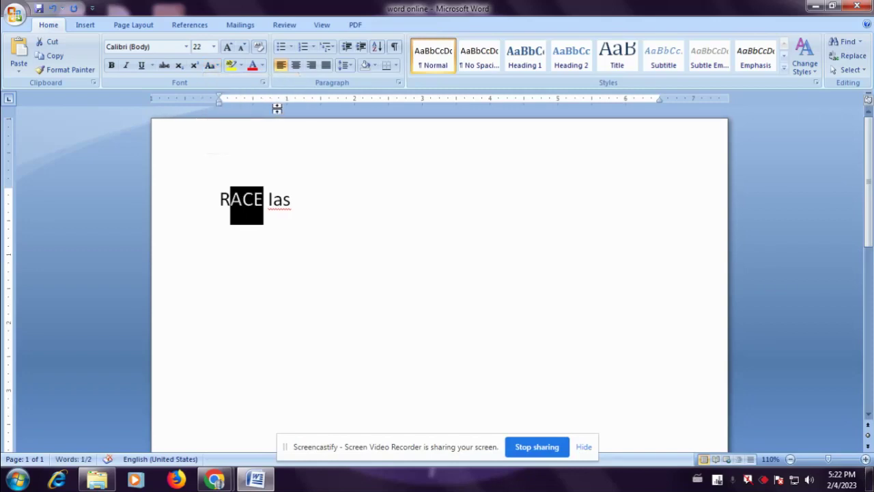
Change the second word to UPPERCASE with Change Case so it reads IAS
click(307, 202)
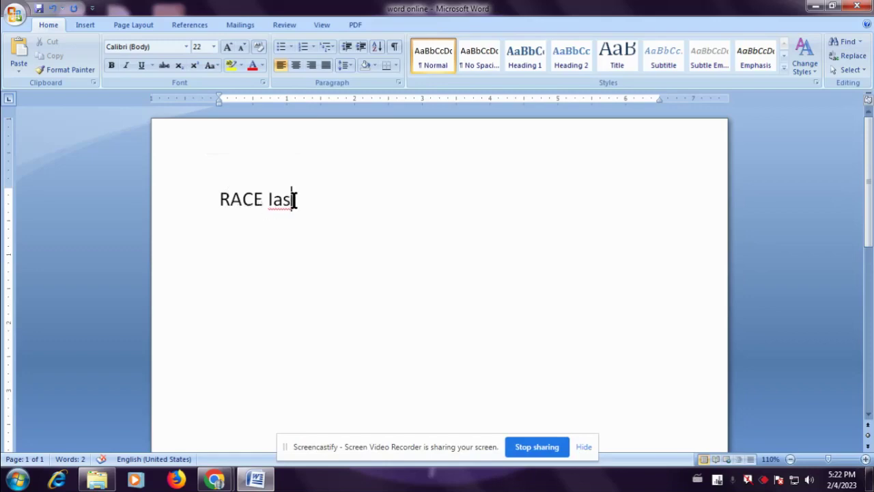
drag(291, 199, 273, 202)
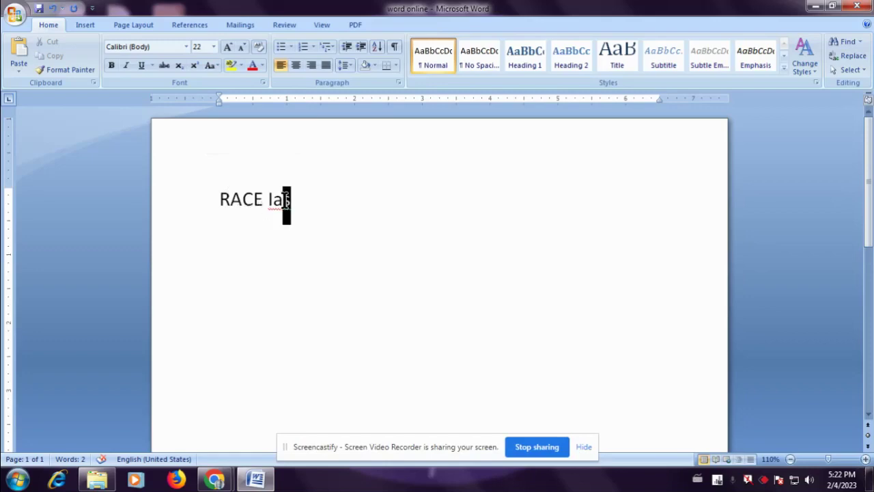
click(214, 65)
click(242, 113)
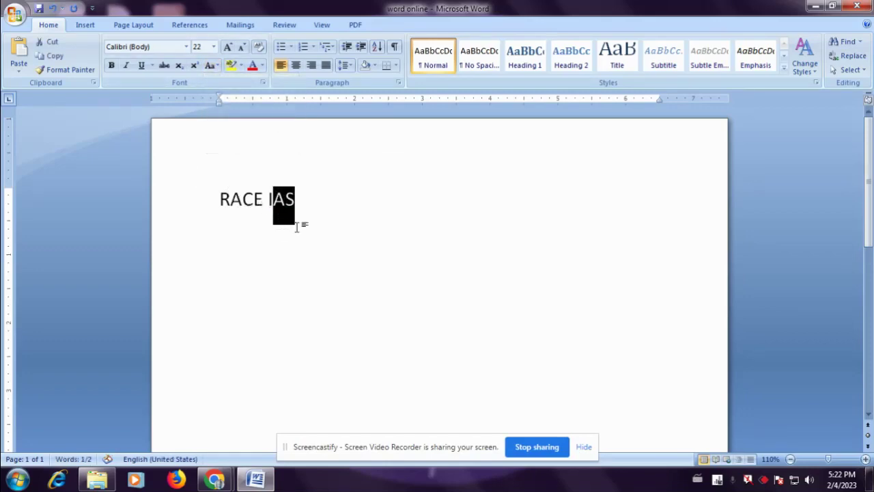
click(325, 209)
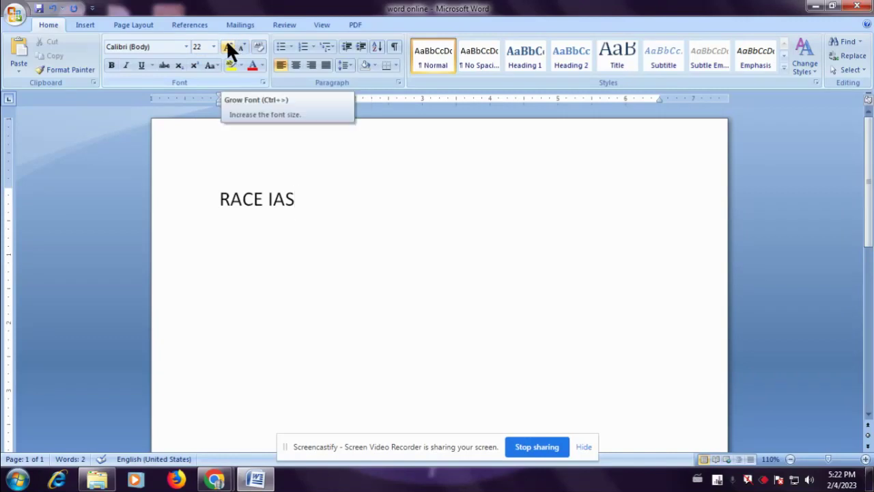
Grow RACE IAS step by step from 22 pt up to 130 pt
drag(297, 200, 221, 199)
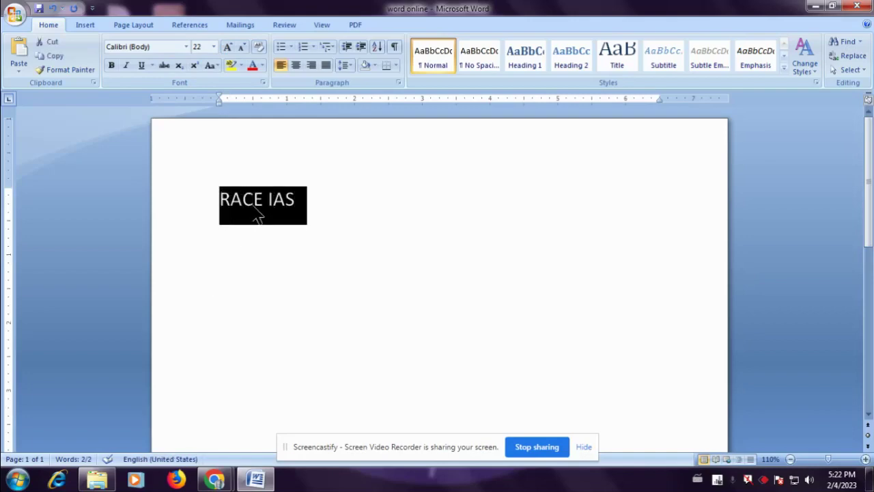
click(229, 49)
click(229, 50)
click(229, 49)
click(229, 49)
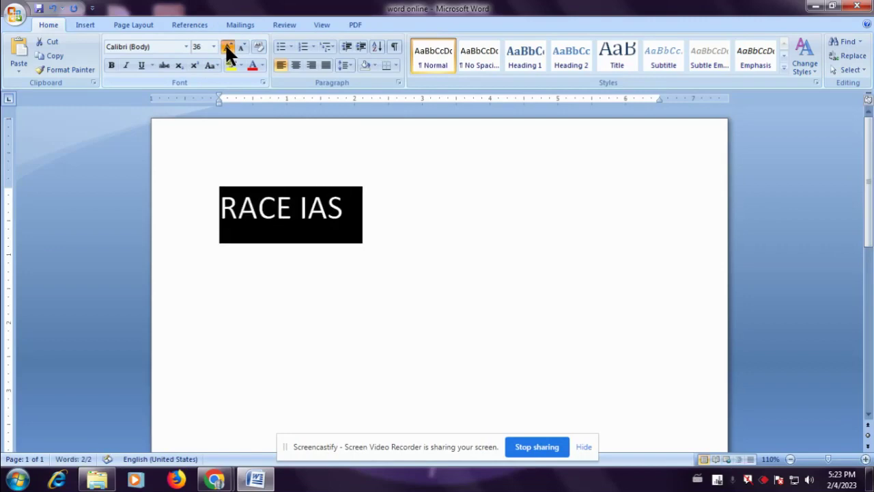
click(229, 49)
click(229, 50)
click(229, 50)
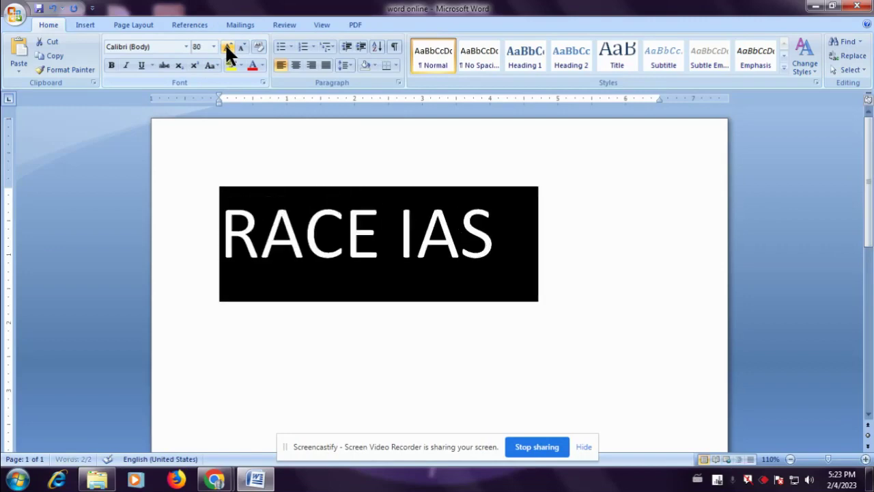
click(228, 50)
click(228, 49)
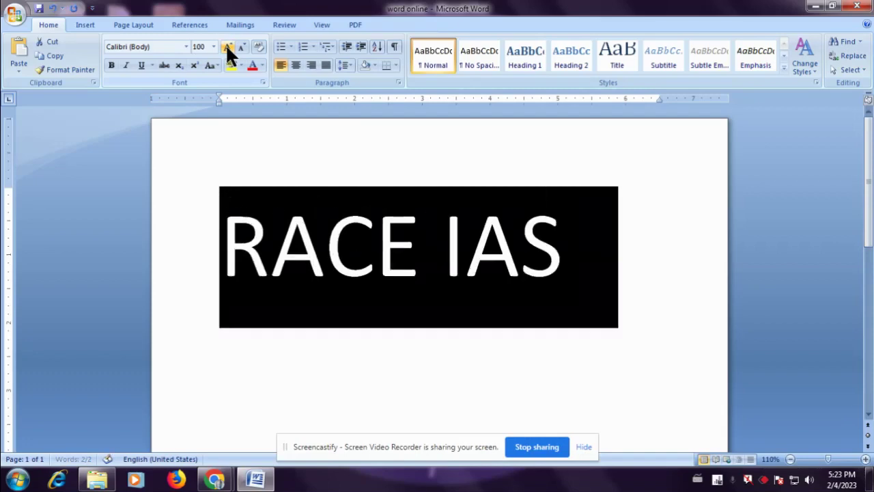
click(229, 50)
click(229, 49)
click(229, 50)
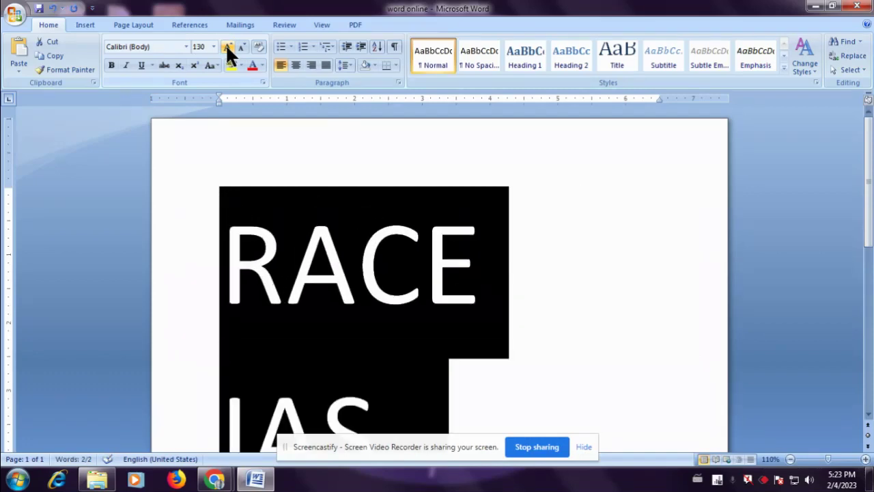
Shrink RACE IAS back down from 130 pt to 36 pt
click(239, 49)
click(241, 45)
click(241, 45)
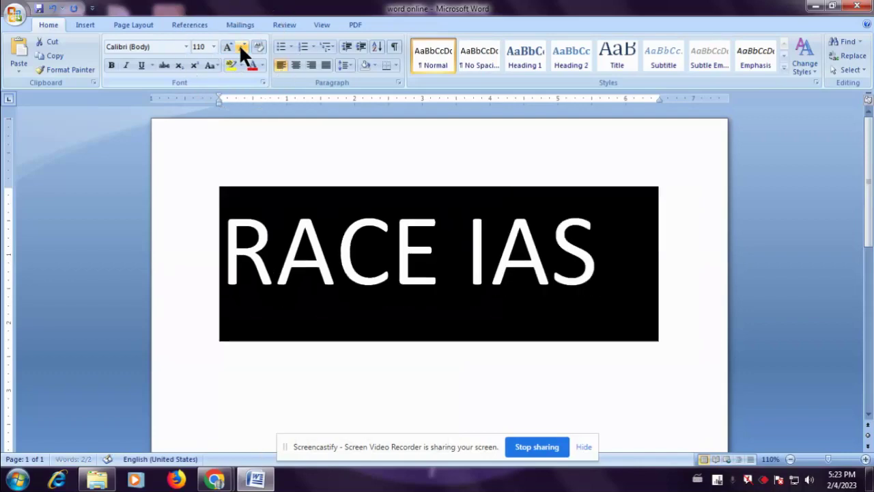
click(241, 45)
click(240, 45)
click(239, 45)
click(238, 45)
click(239, 45)
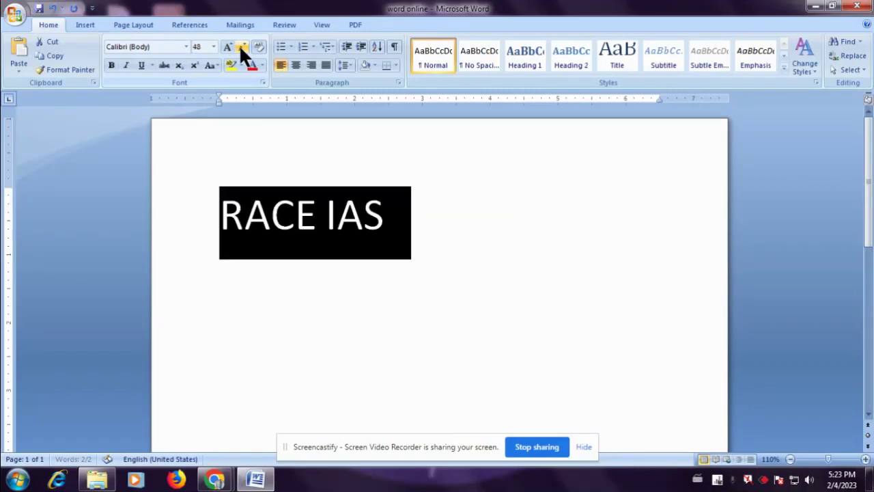
click(239, 45)
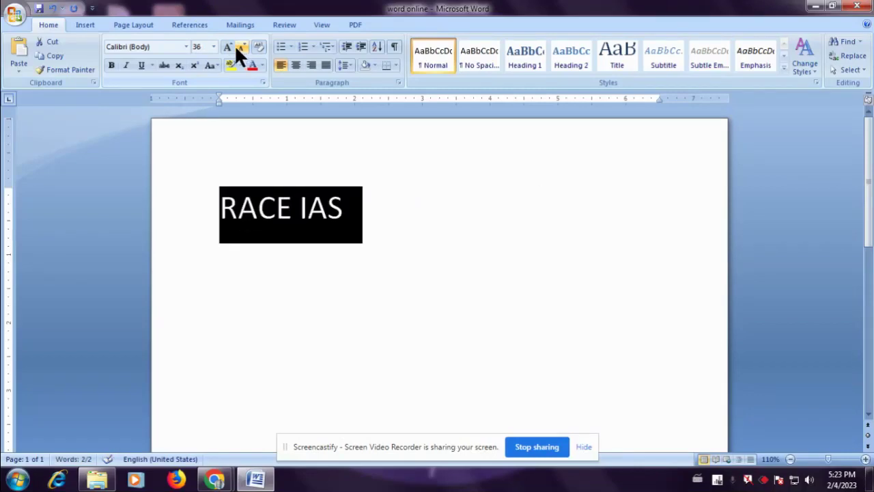
click(434, 218)
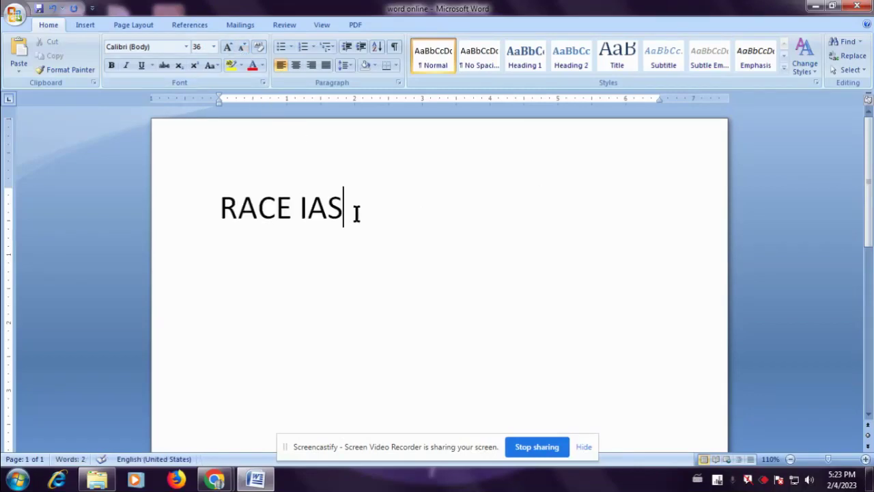
drag(341, 211, 282, 203)
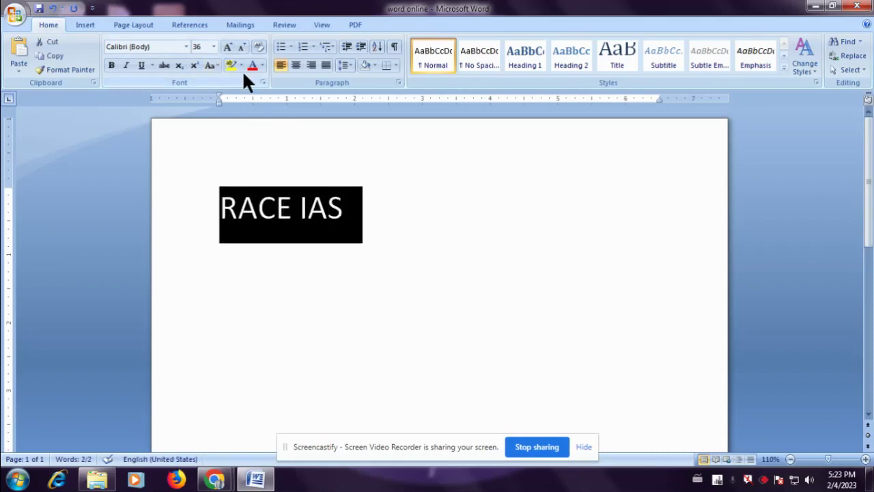
click(410, 213)
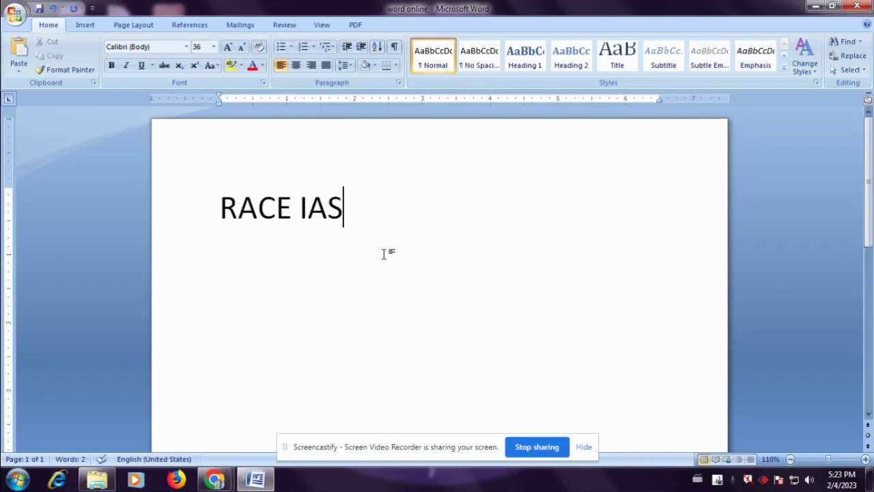
scroll(365, 264, down, 3)
scroll(365, 263, down, 3)
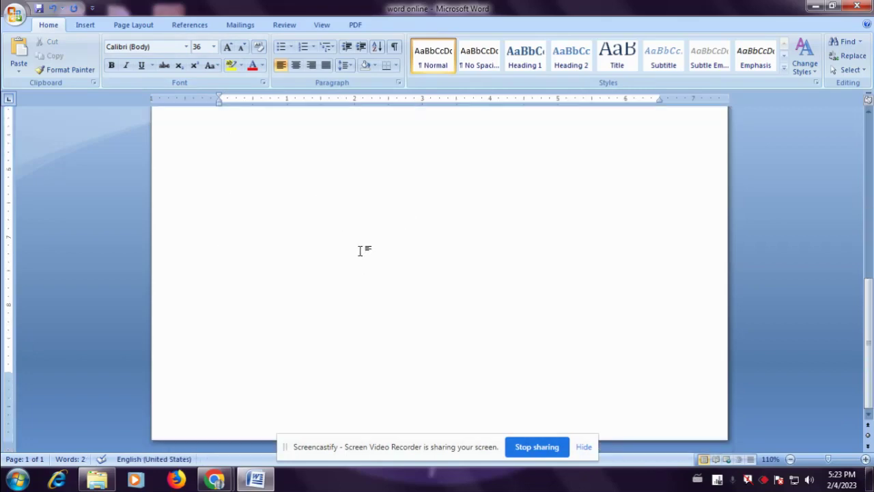
Apply a Turquoise highlight to the 36 pt RACE IAS line
scroll(360, 250, up, 1)
scroll(360, 250, up, 3)
scroll(356, 255, up, 2)
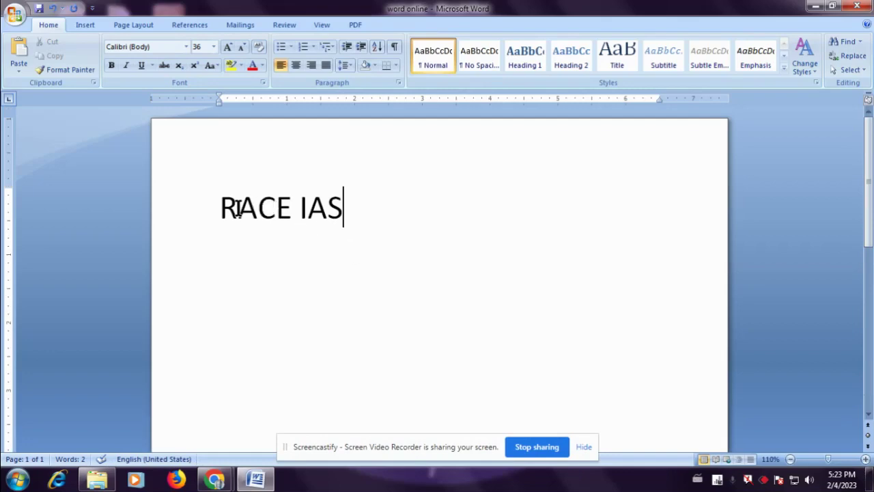
drag(343, 209, 170, 225)
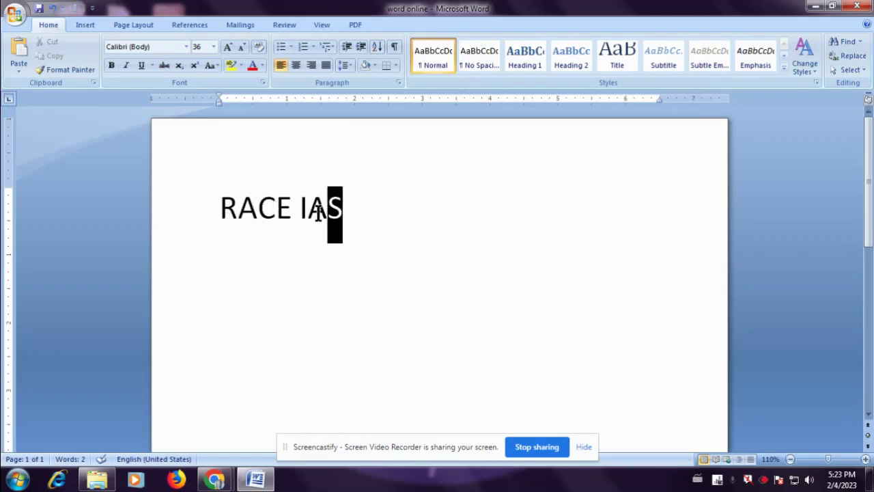
click(239, 66)
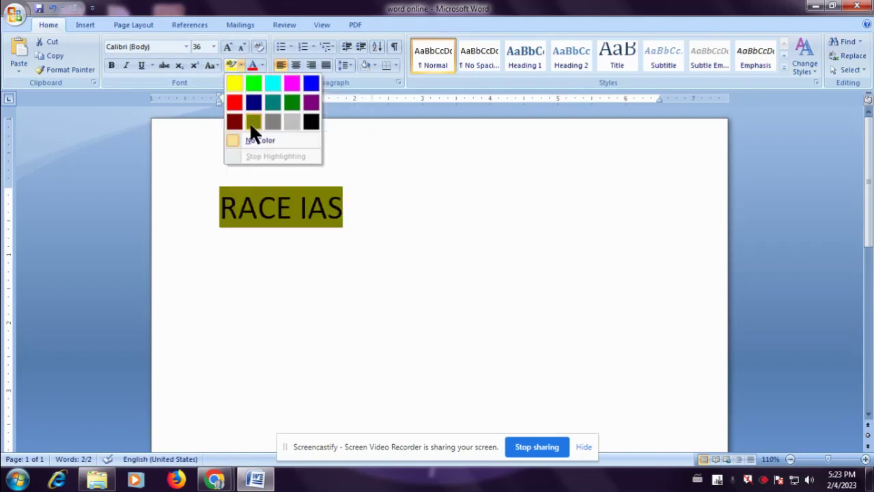
click(272, 83)
click(304, 265)
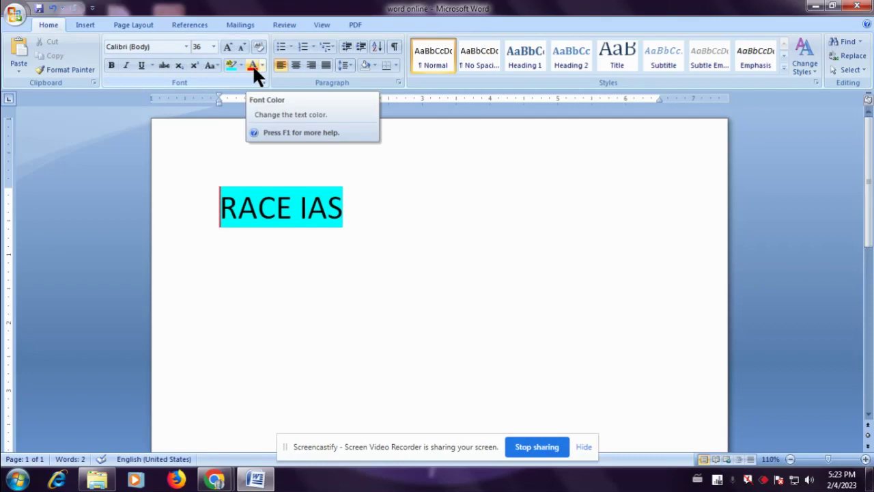
Select only the word RACE, leaving IAS unselected
drag(350, 214, 222, 205)
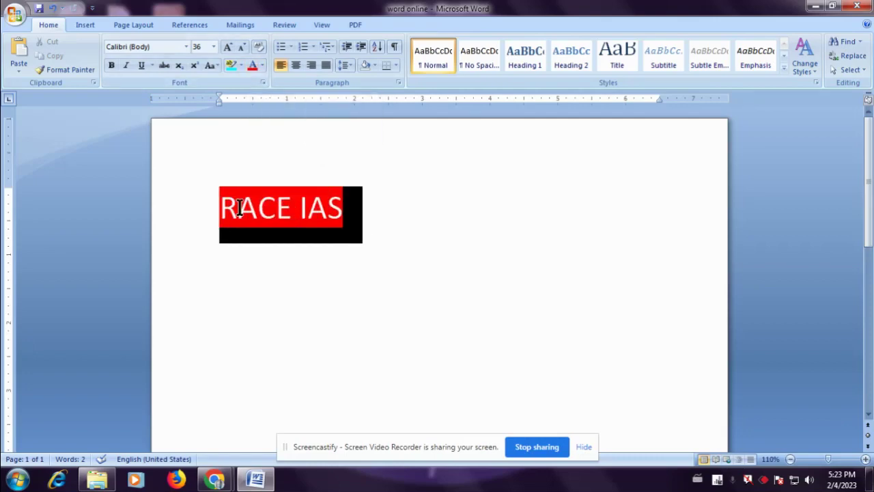
click(372, 264)
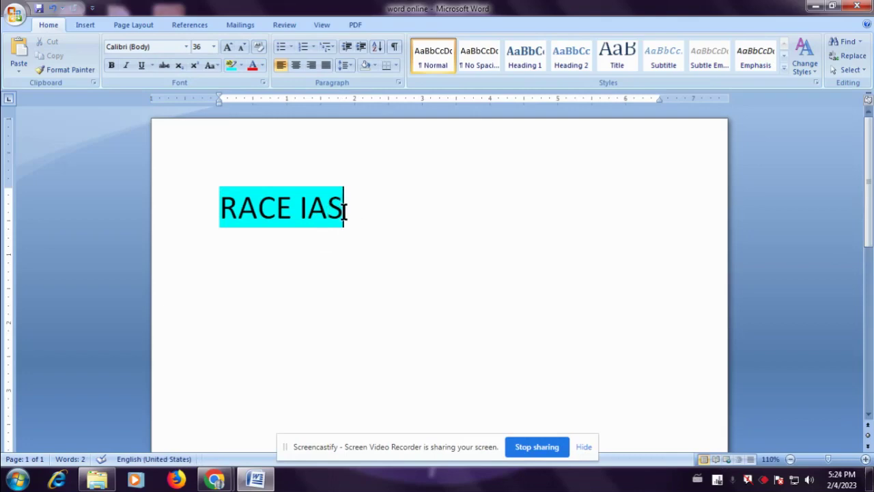
drag(345, 210, 258, 212)
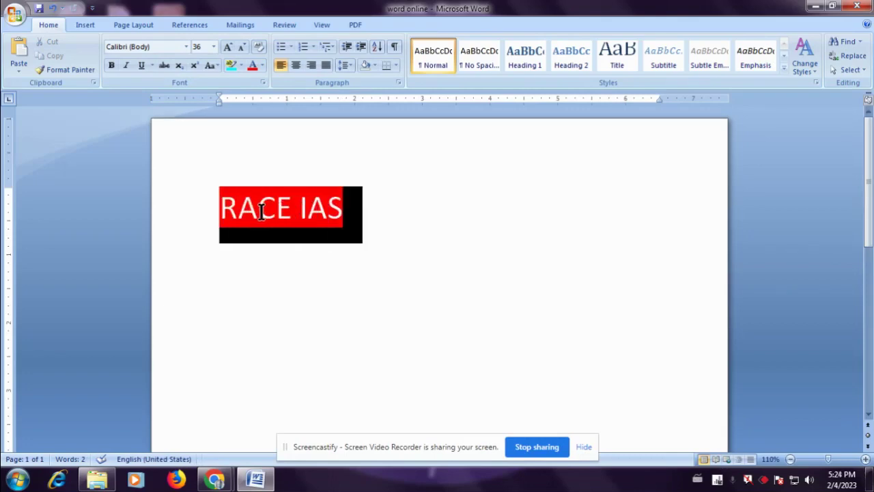
click(307, 223)
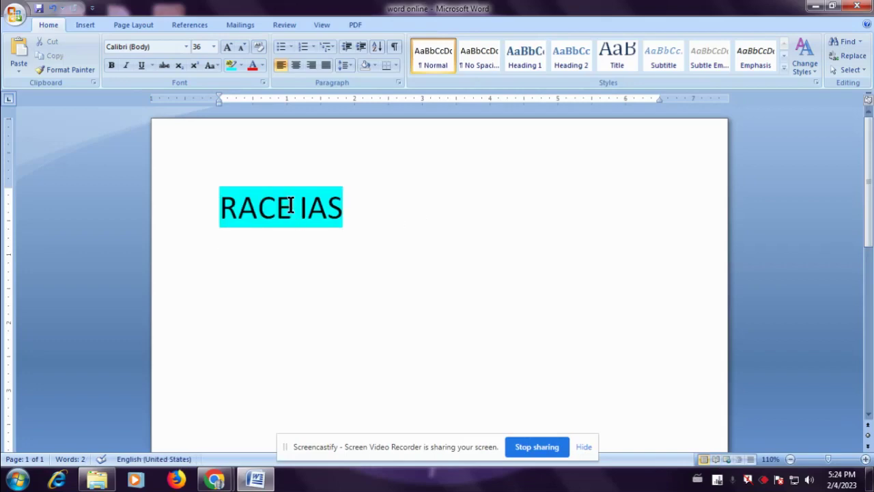
drag(292, 206, 229, 224)
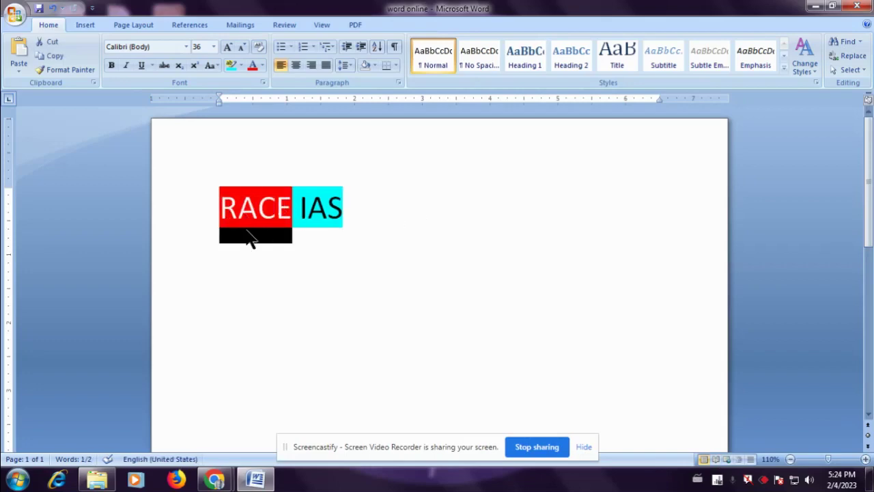
drag(231, 226, 242, 244)
click(306, 213)
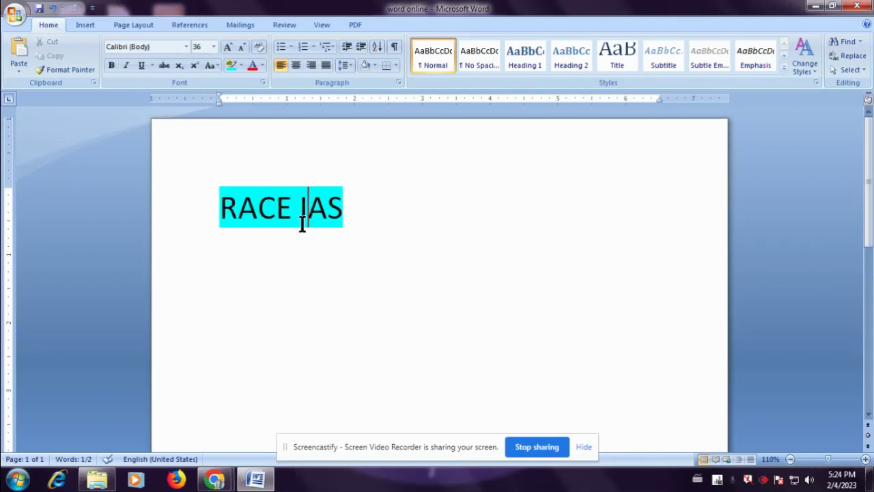
click(293, 205)
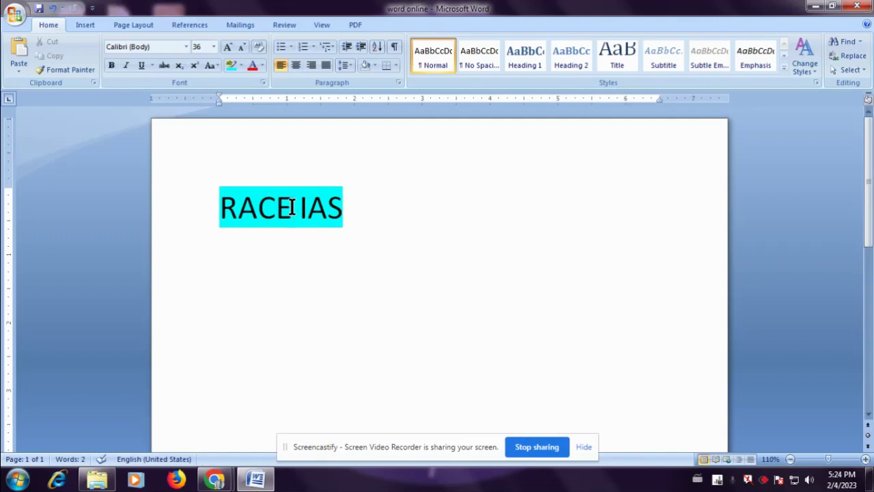
click(291, 207)
drag(293, 207, 223, 213)
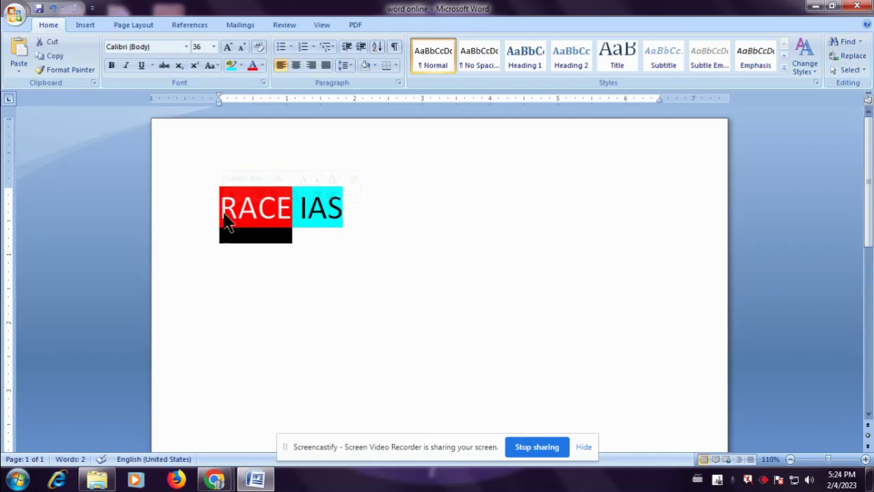
drag(223, 213, 228, 220)
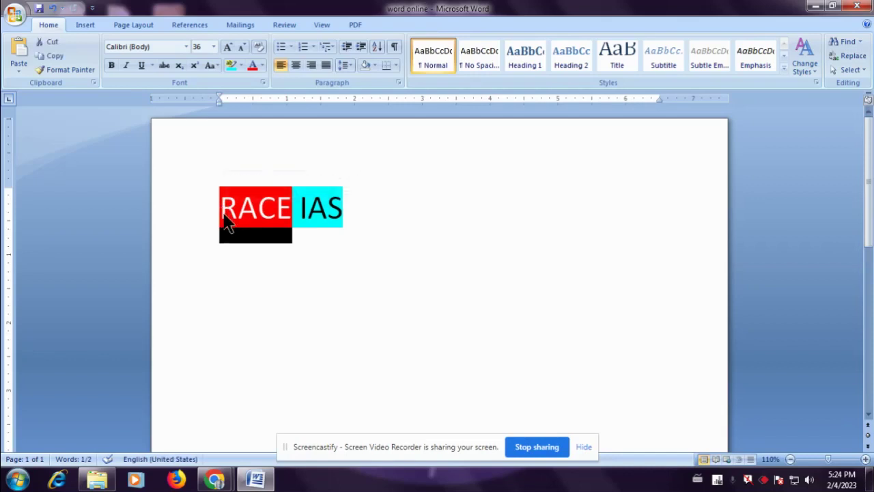
Colour RACE red from the Font Color > More Colors hexagon after previewing several colours
click(261, 64)
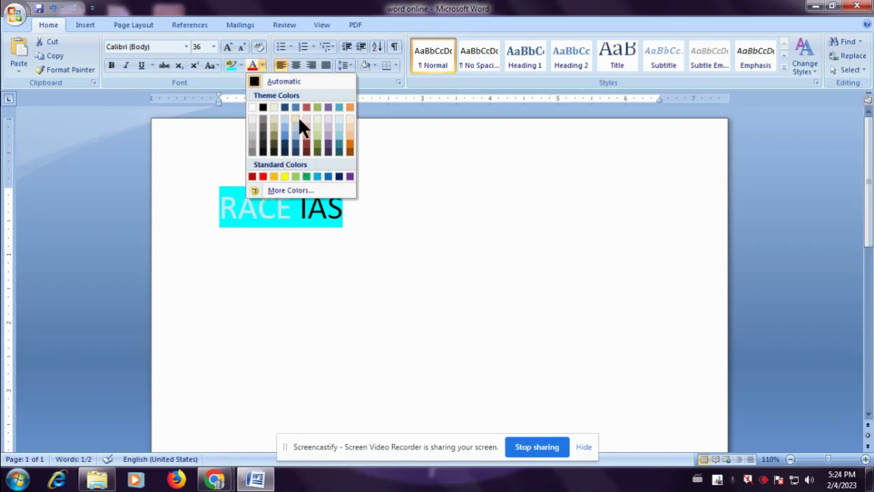
click(283, 190)
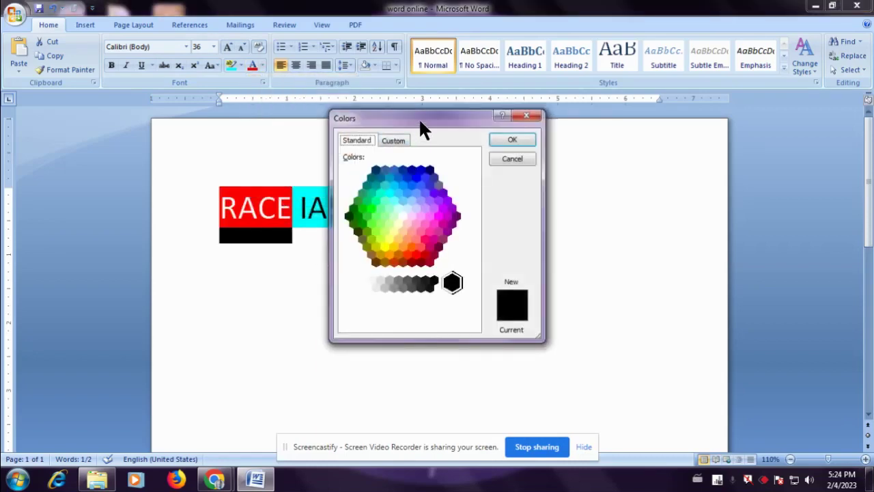
drag(419, 122, 482, 132)
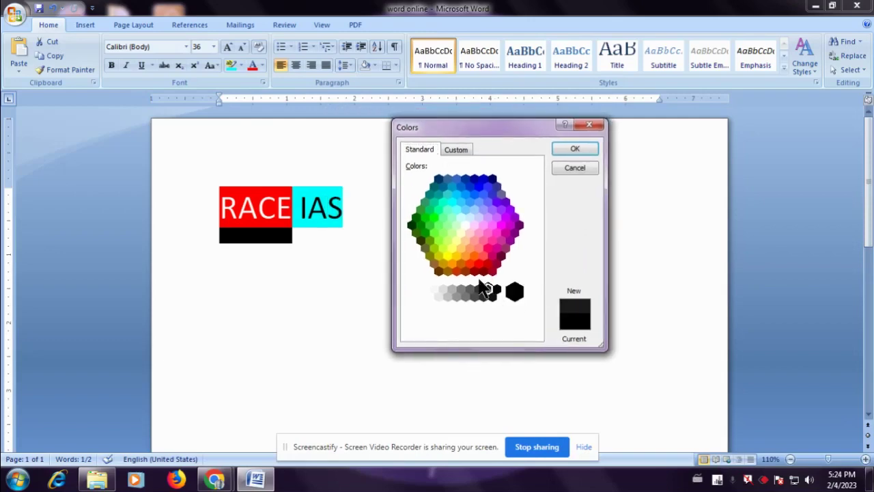
click(462, 248)
click(493, 228)
click(479, 217)
click(506, 233)
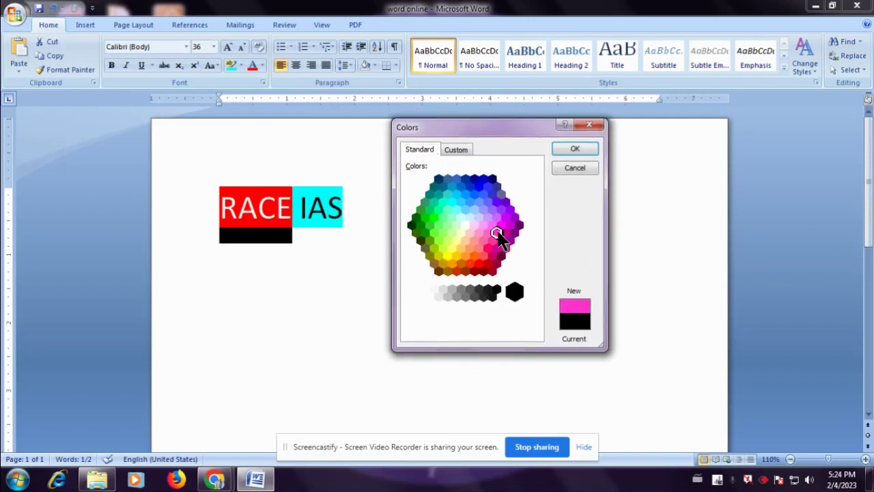
click(495, 243)
click(455, 235)
click(430, 240)
click(437, 183)
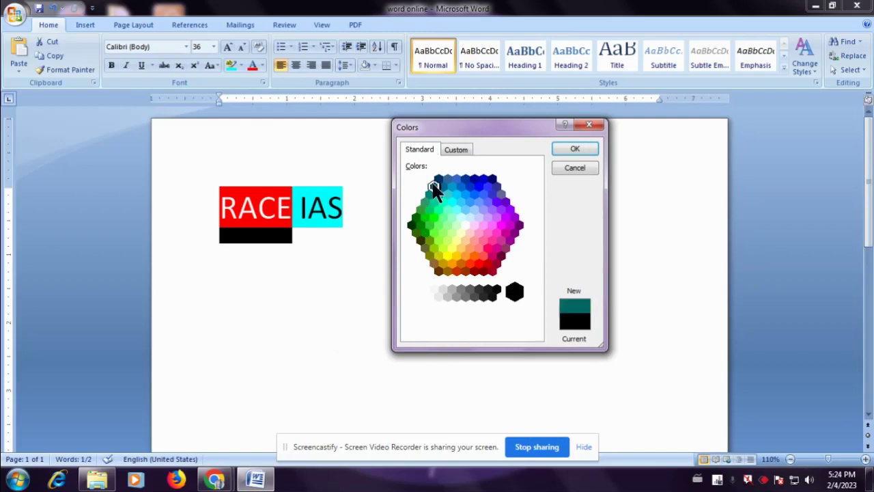
click(483, 179)
click(505, 247)
click(488, 265)
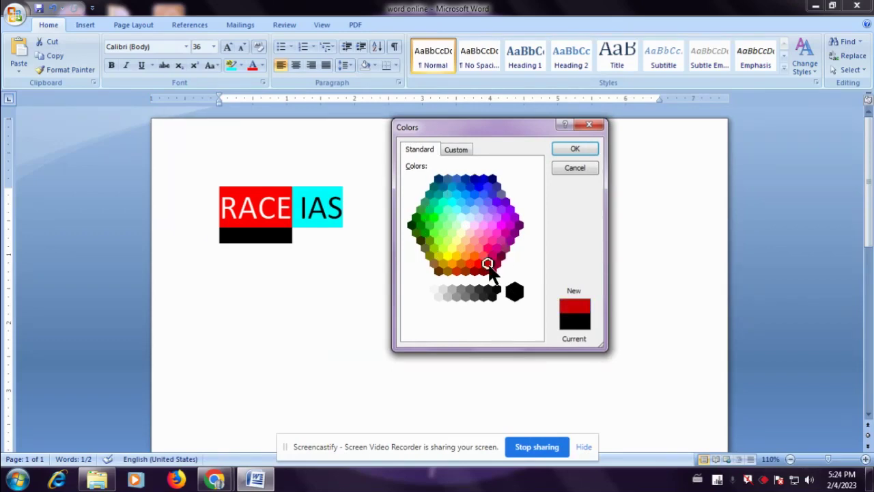
click(571, 152)
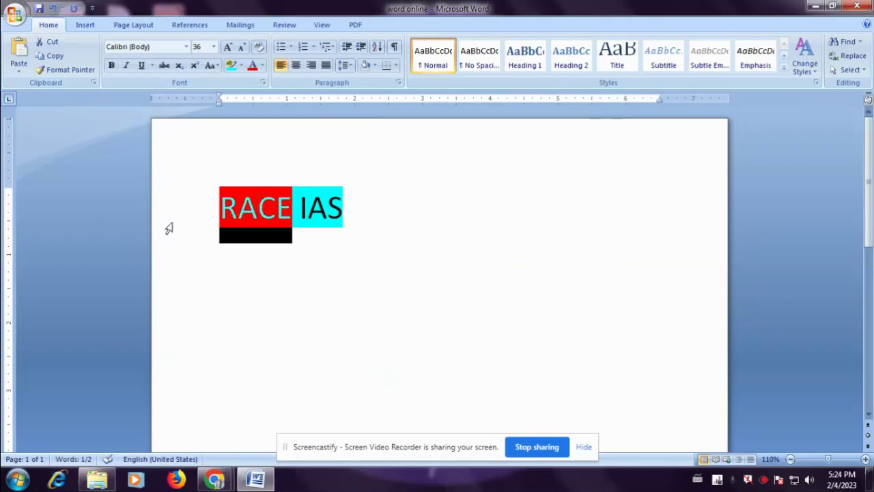
click(418, 220)
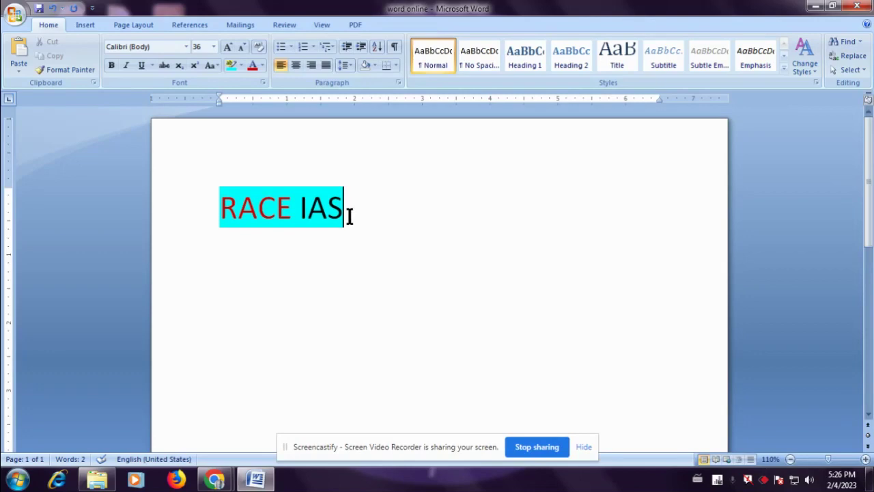
Apply Clear Formatting to RACE IAS, returning it to Calibri 11 pt with highlight kept
drag(348, 215, 267, 228)
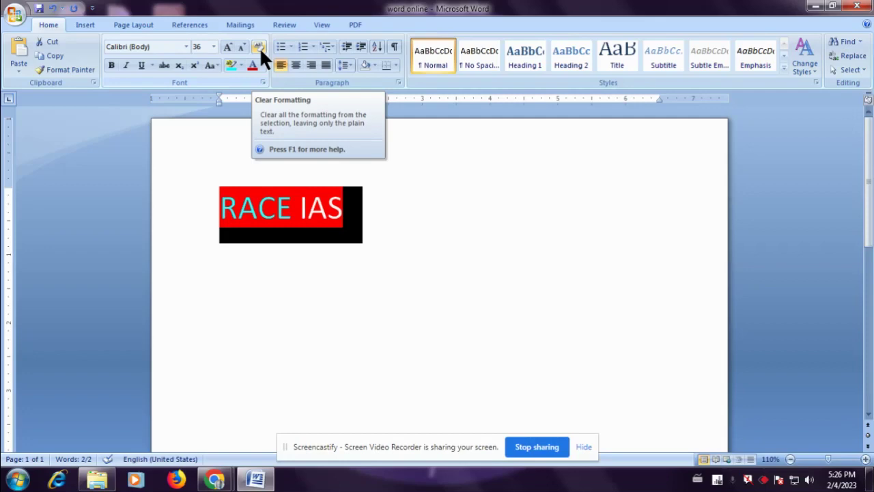
click(260, 47)
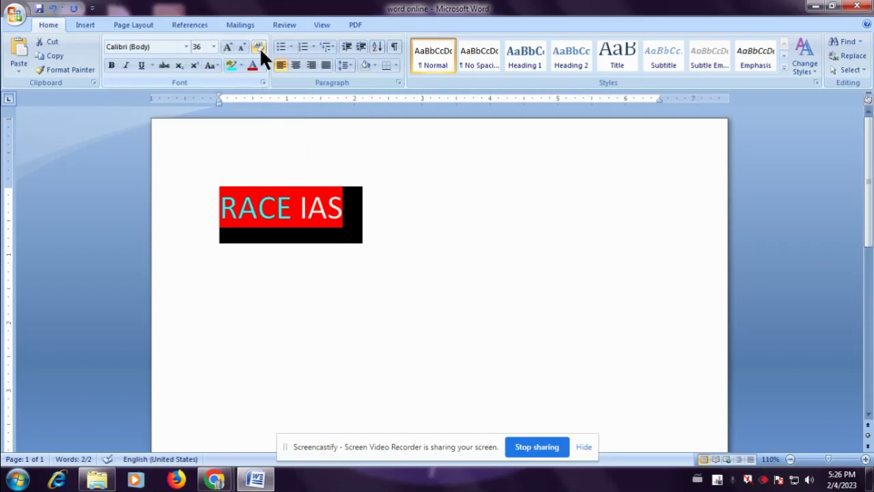
click(260, 47)
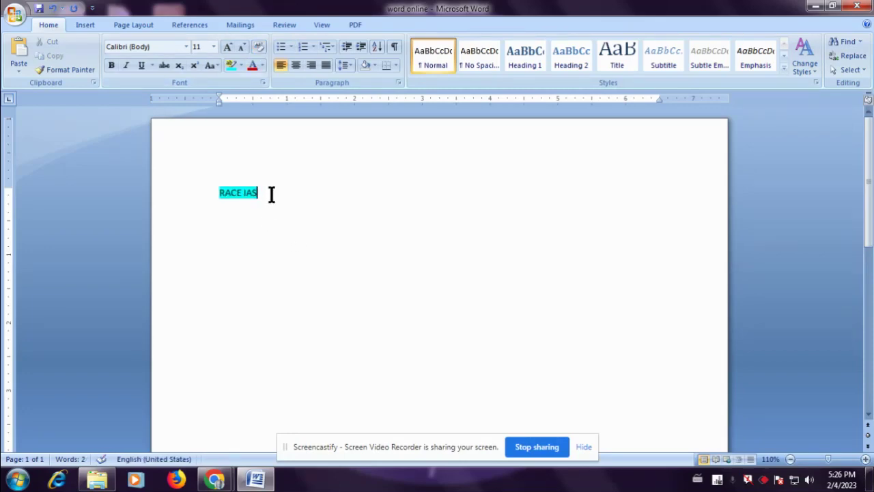
Undo the formatting removal and set the highlight of RACE IAS to No Color
key(ctrl+z)
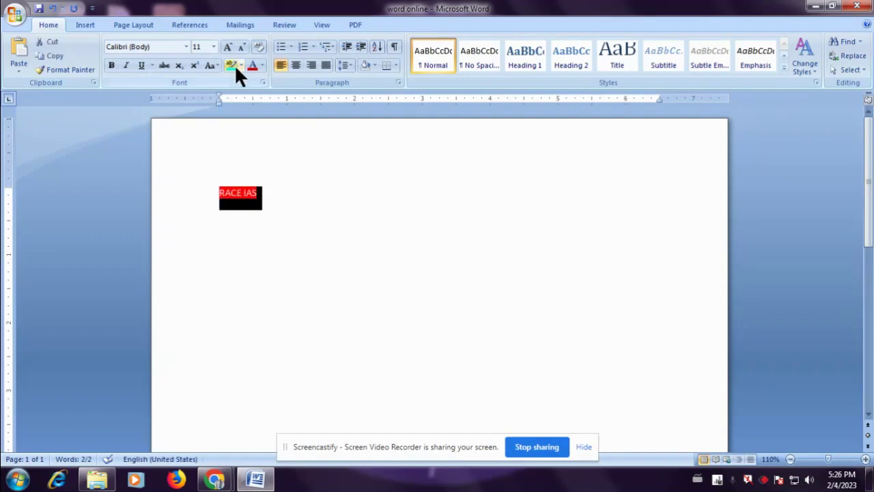
click(241, 65)
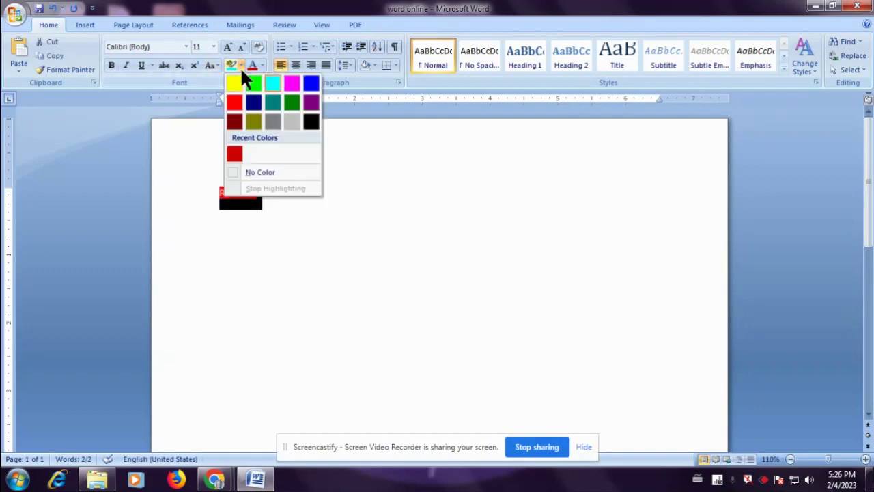
click(255, 174)
click(251, 212)
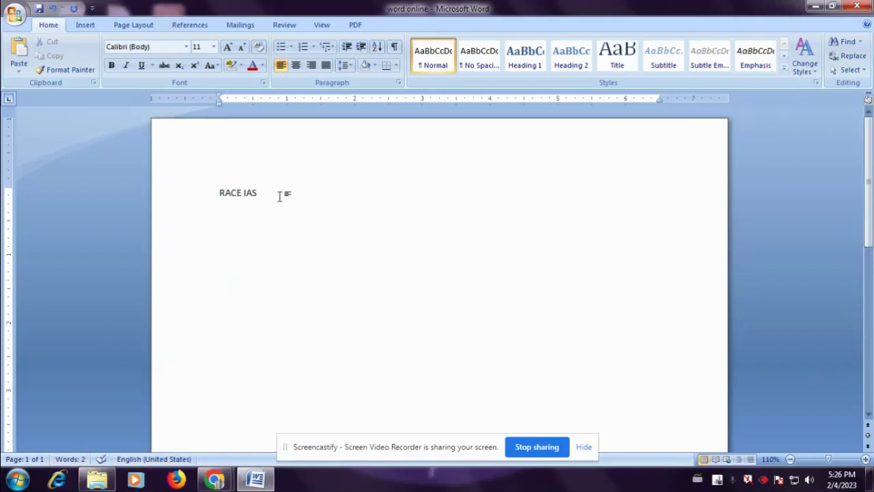
key(ctrl+a)
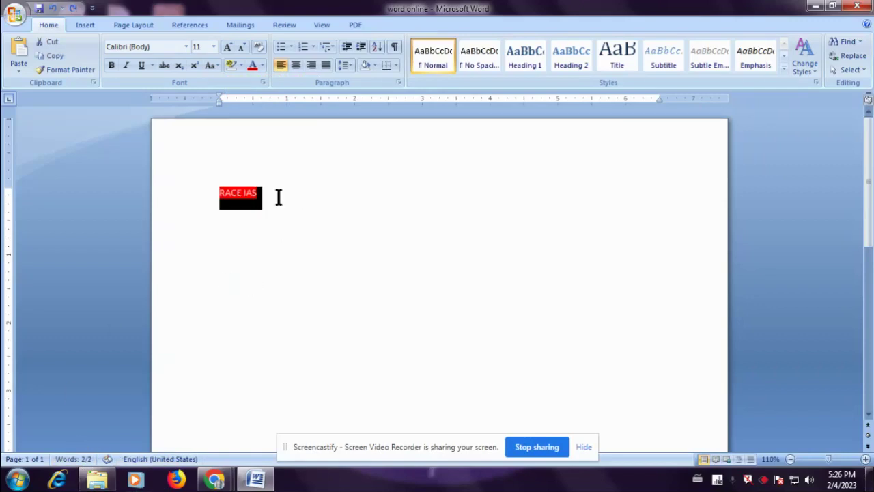
key(ctrl+shift+period)
key(ctrl+shift+period)
key(ctrl+shift+period)
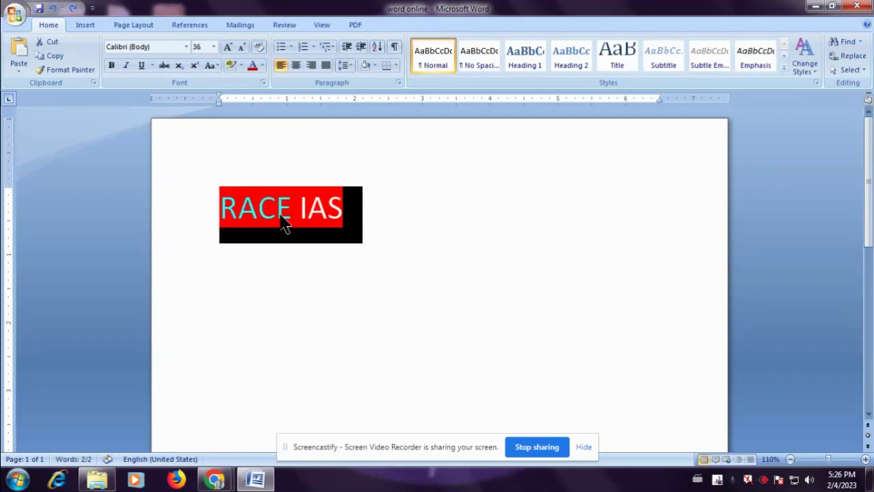
Remove the remaining highlight and clear formatting, leaving plain black 11 pt RACE IAS
click(239, 65)
click(244, 171)
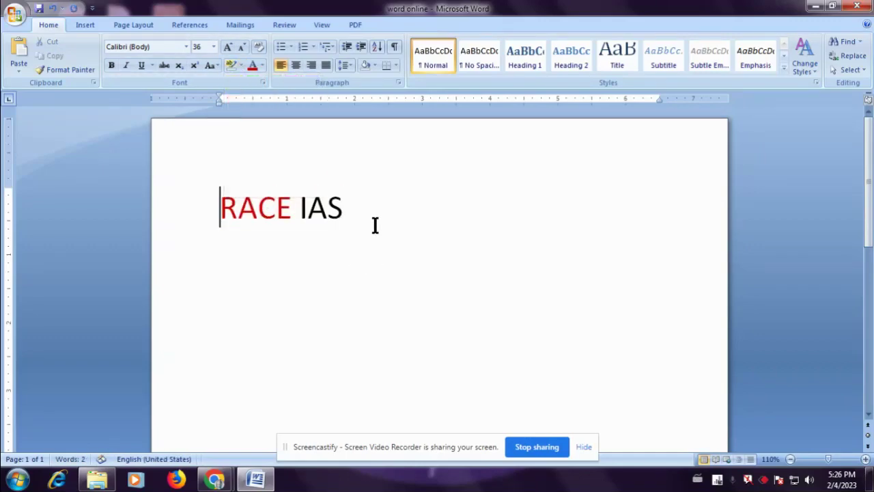
drag(357, 201, 219, 205)
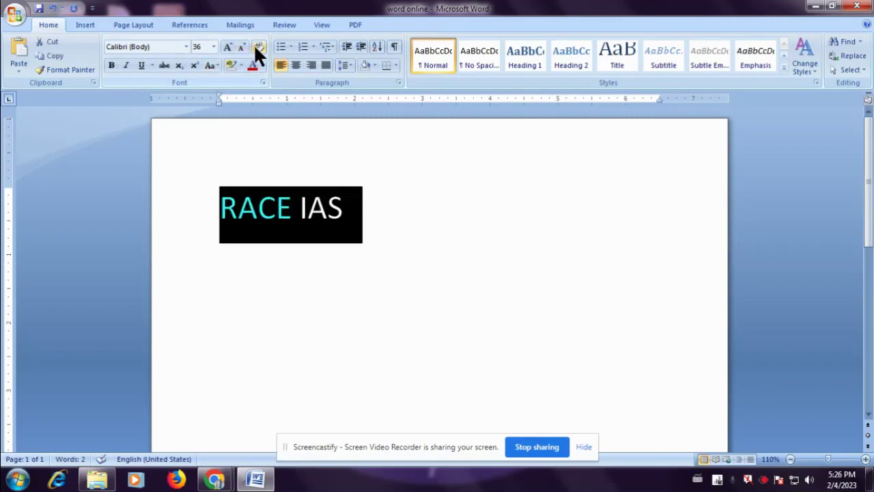
click(256, 46)
click(308, 209)
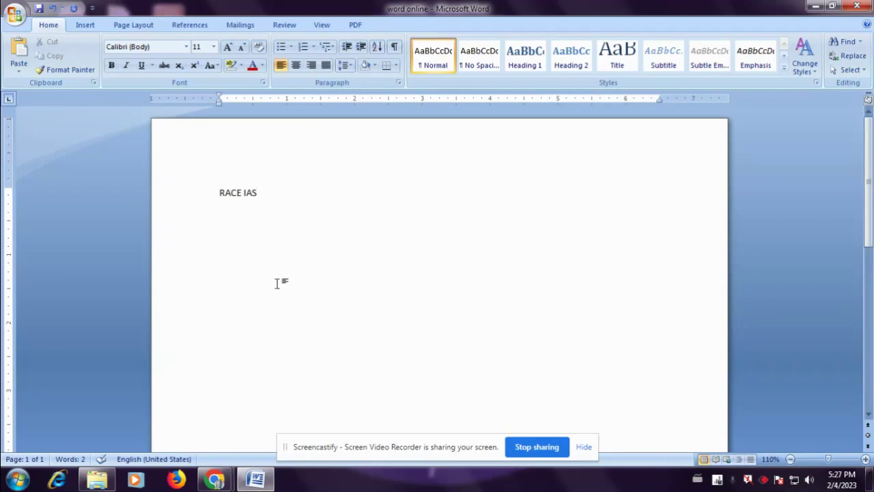
Backspace away the RACE IAS line so the word count reads zero
key(BackSpace)
key(BackSpace)
key(BackSpace)
key(BackSpace)
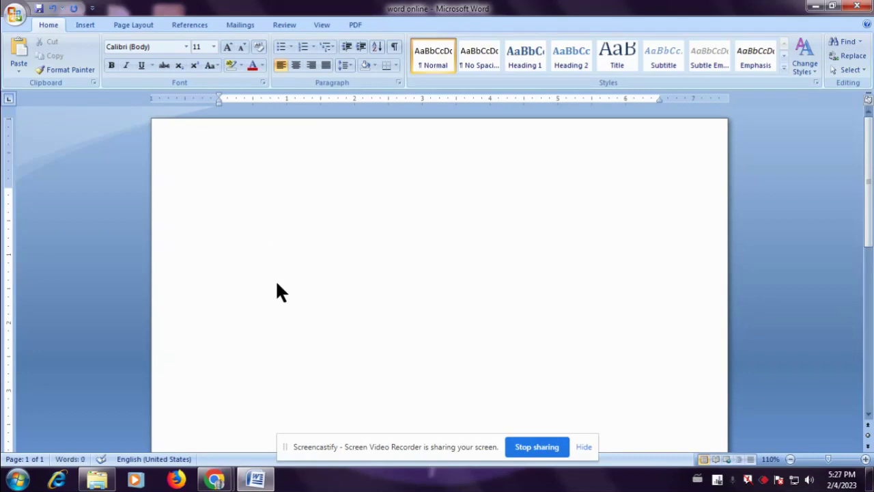